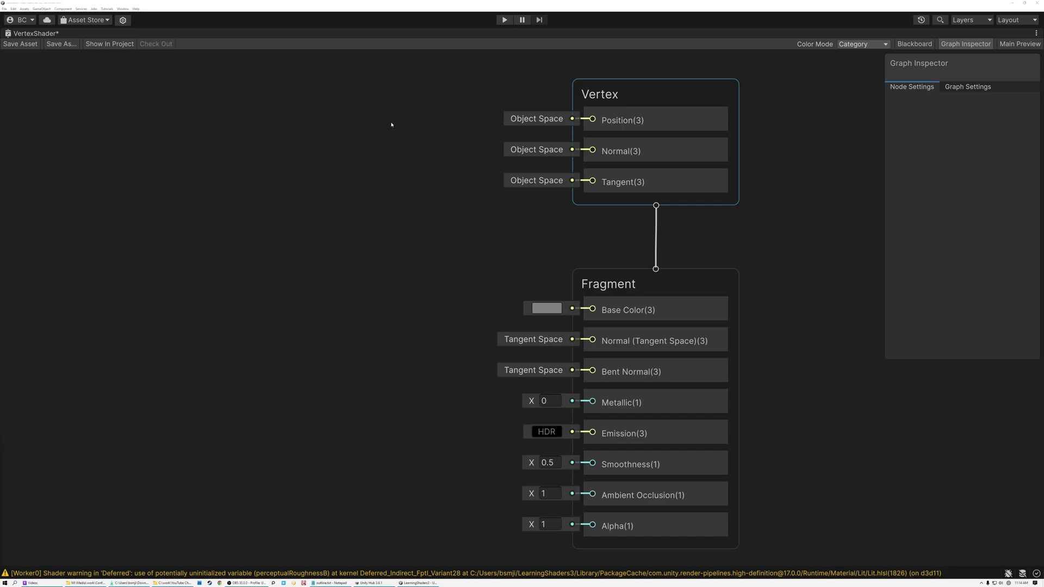
pyautogui.click(591, 97)
pyautogui.click(590, 277)
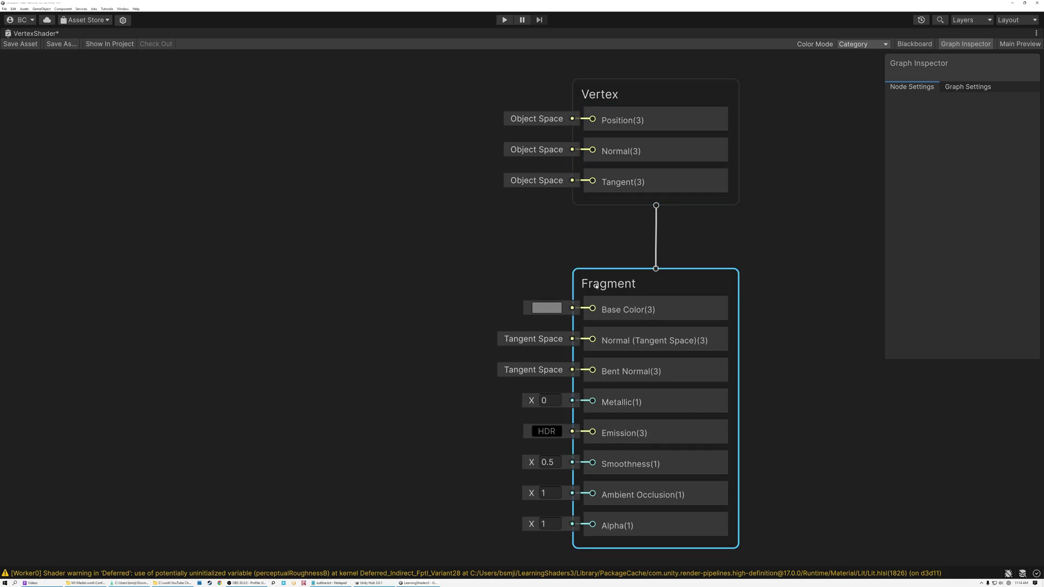
pyautogui.click(586, 107)
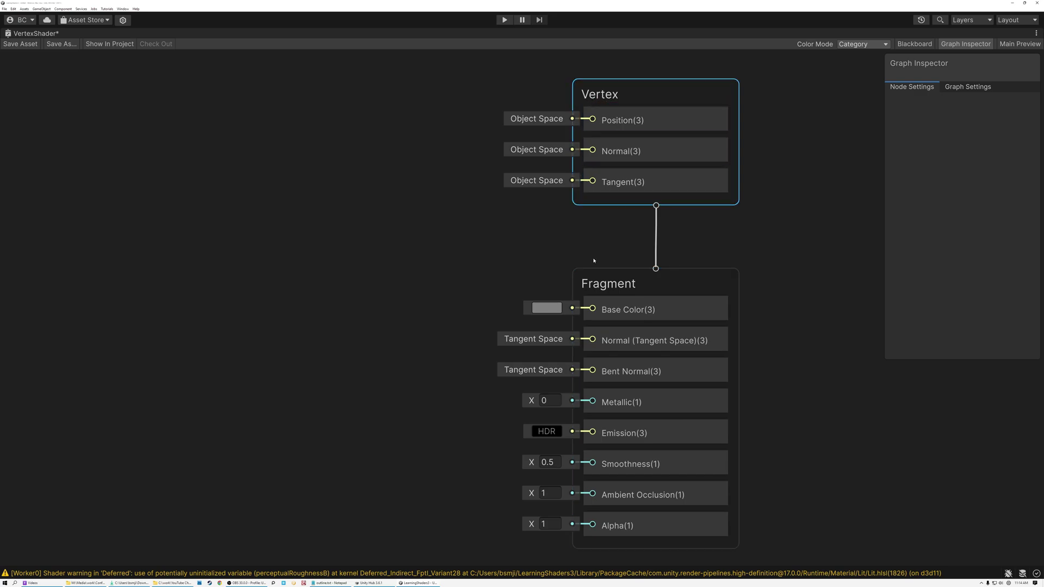
pyautogui.click(608, 288)
pyautogui.click(593, 104)
pyautogui.click(598, 283)
pyautogui.click(590, 108)
pyautogui.click(595, 280)
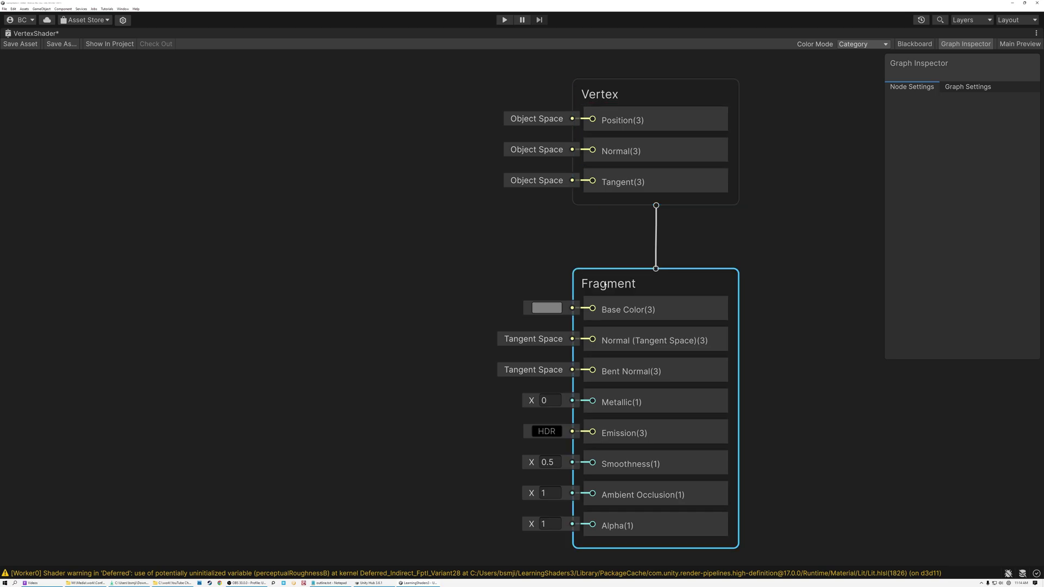
pyautogui.click(605, 95)
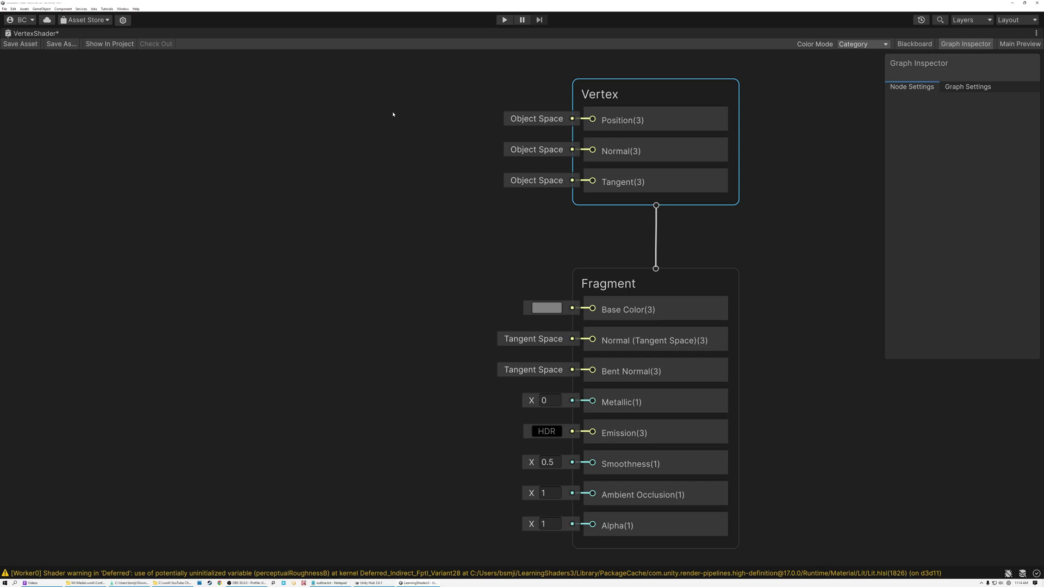
pyautogui.click(630, 122)
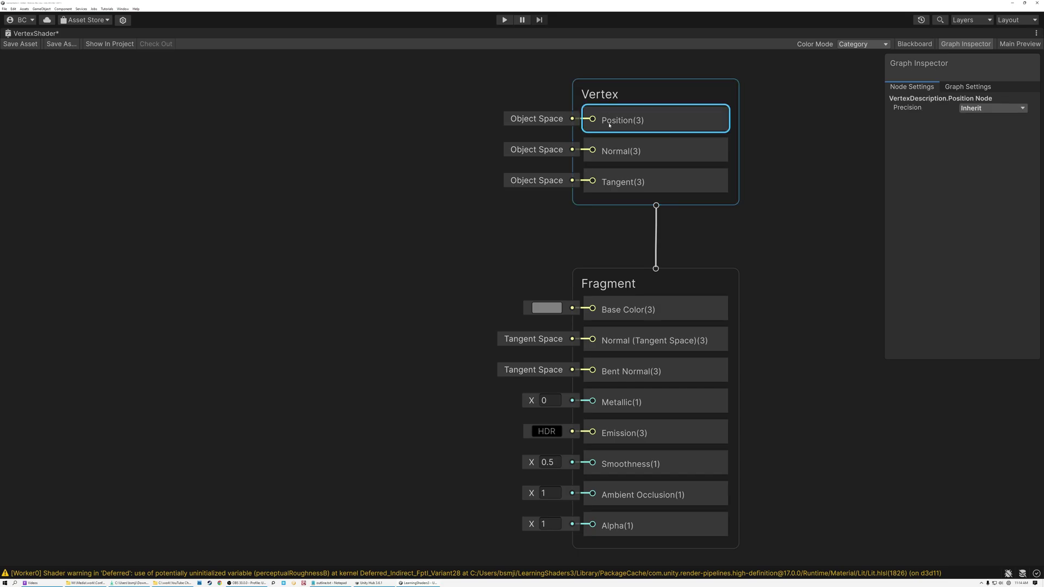
pyautogui.scroll(3, 625, 113)
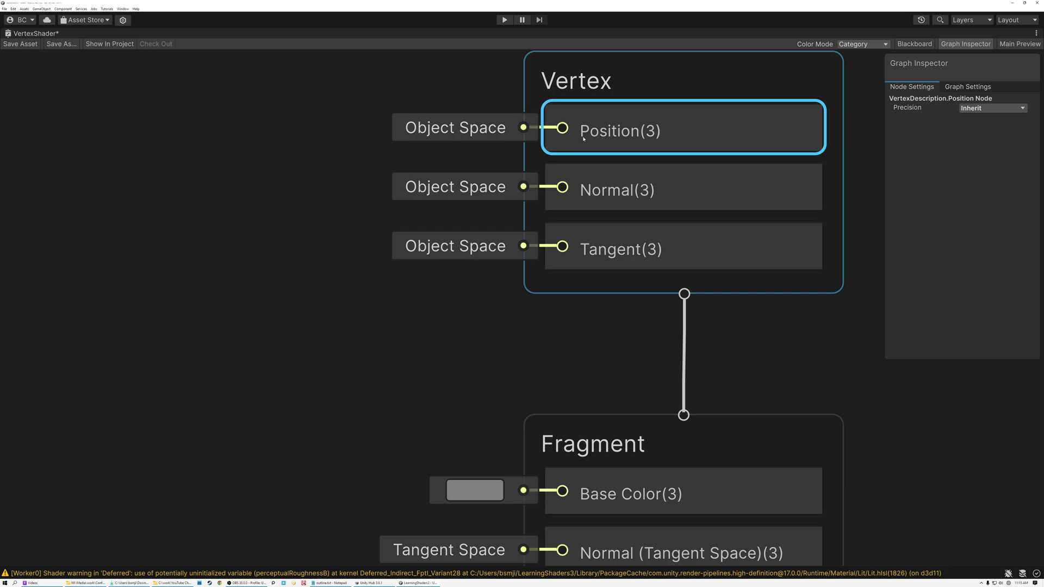
pyautogui.moveTo(581, 130); pyautogui.dragTo(605, 447)
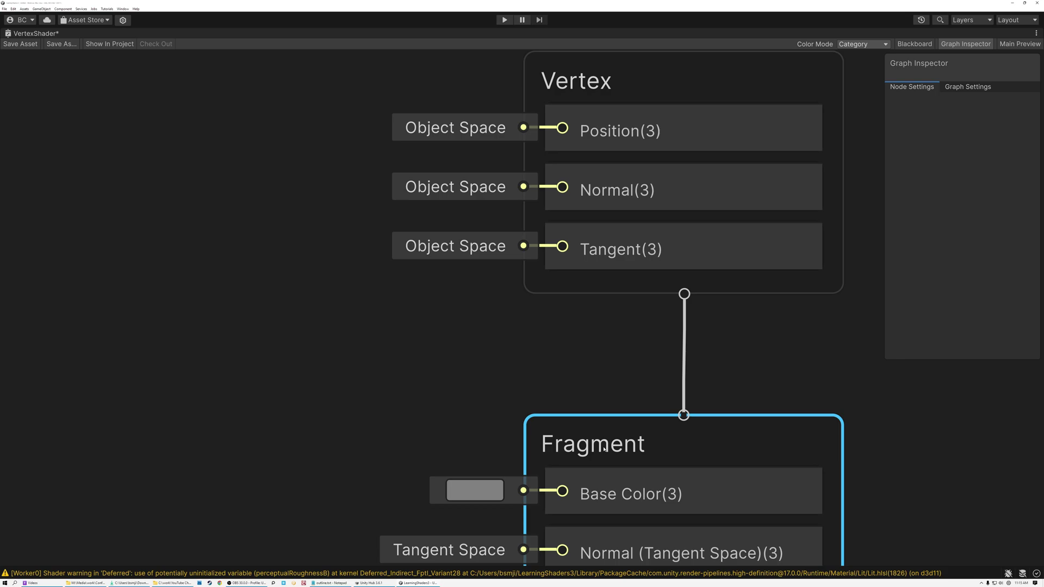
pyautogui.moveTo(580, 363); pyautogui.dragTo(582, 380, button='middle')
pyautogui.click(607, 180)
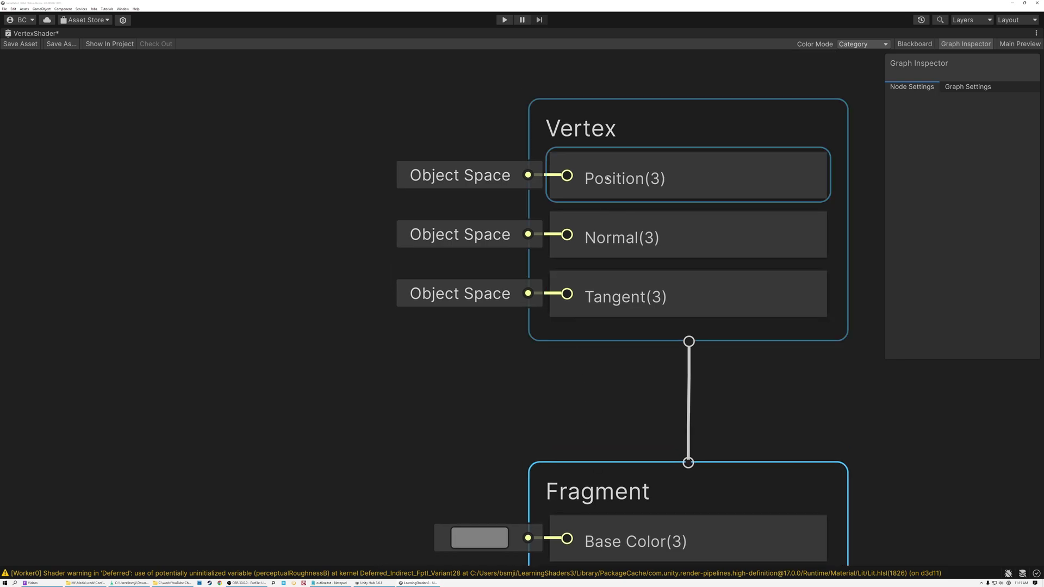
pyautogui.click(608, 241)
pyautogui.click(609, 305)
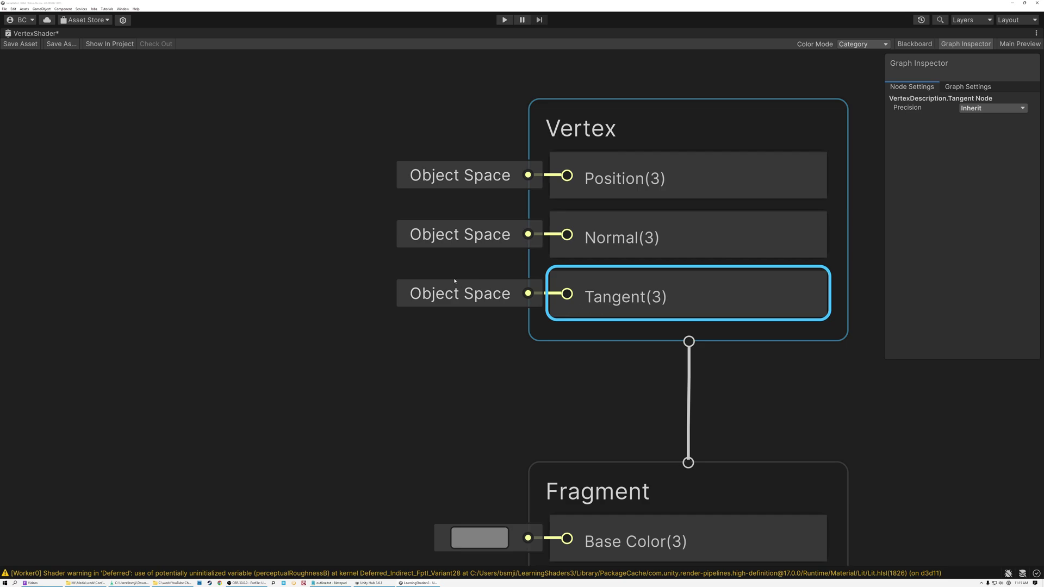
pyautogui.click(621, 180)
pyautogui.click(622, 238)
pyautogui.click(624, 296)
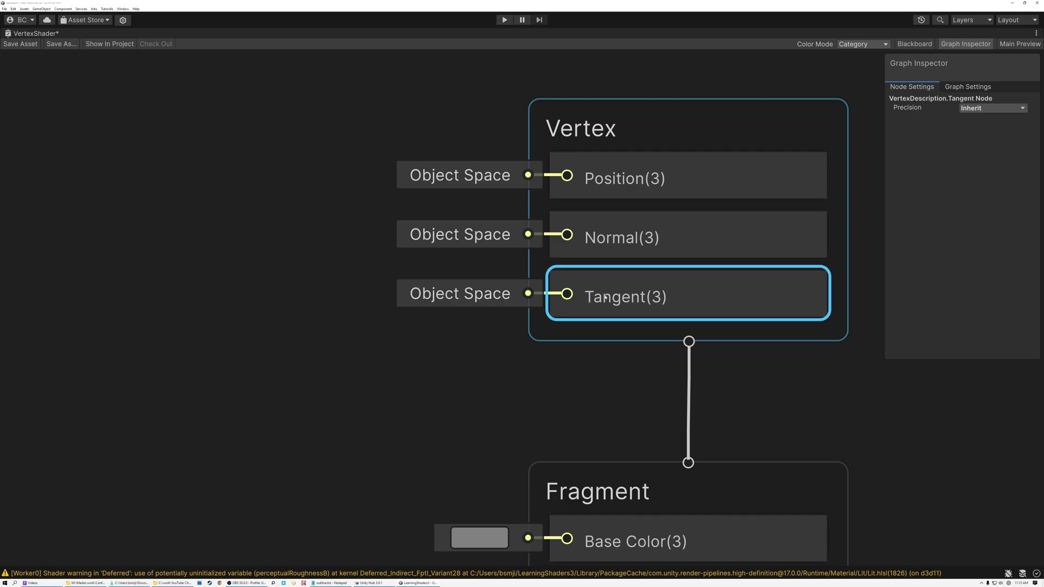
pyautogui.click(405, 364)
pyautogui.moveTo(445, 371); pyautogui.dragTo(423, 335, button='middle')
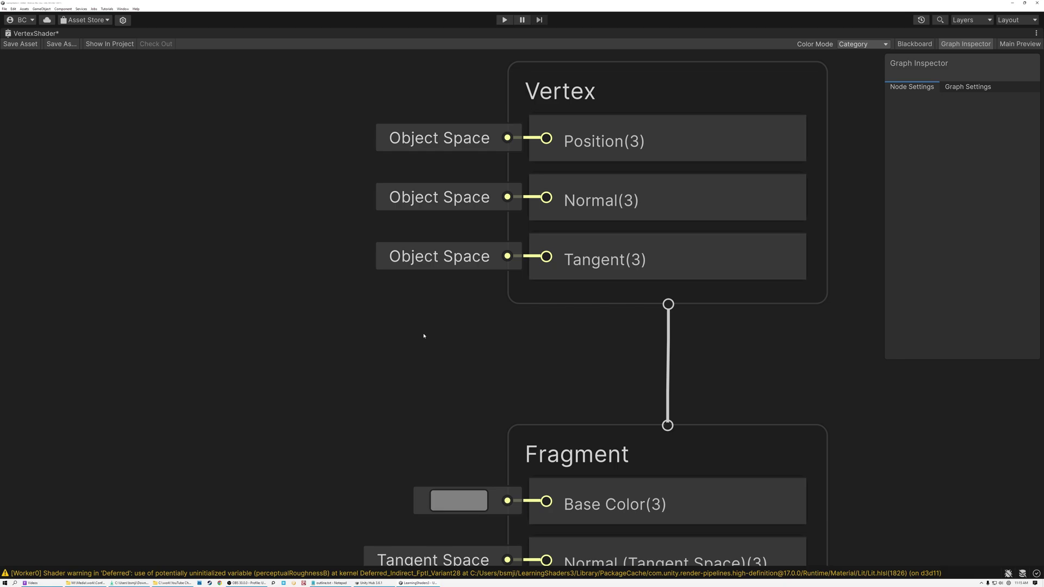
pyautogui.click(565, 296)
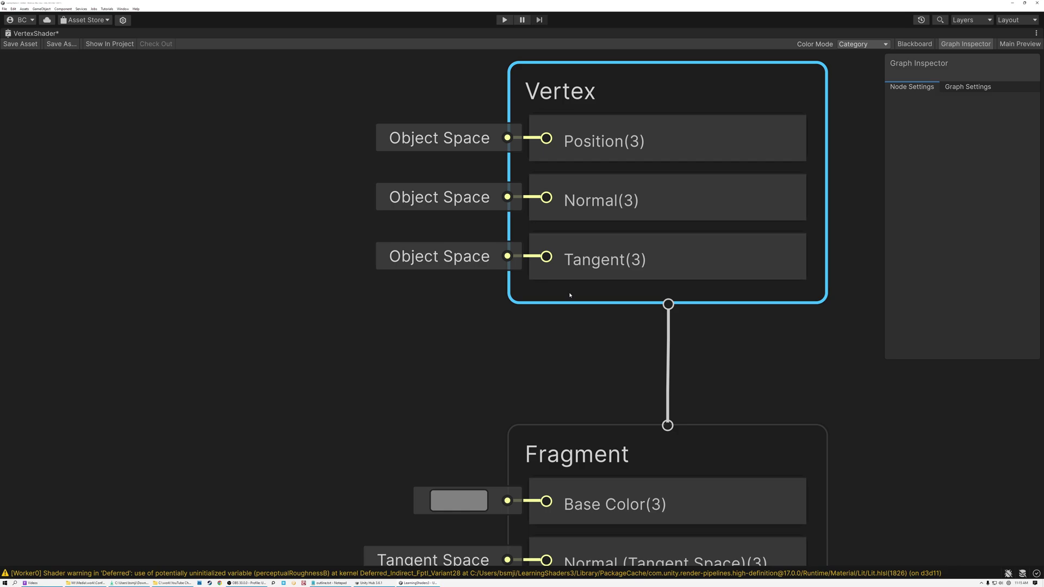
pyautogui.press('space')
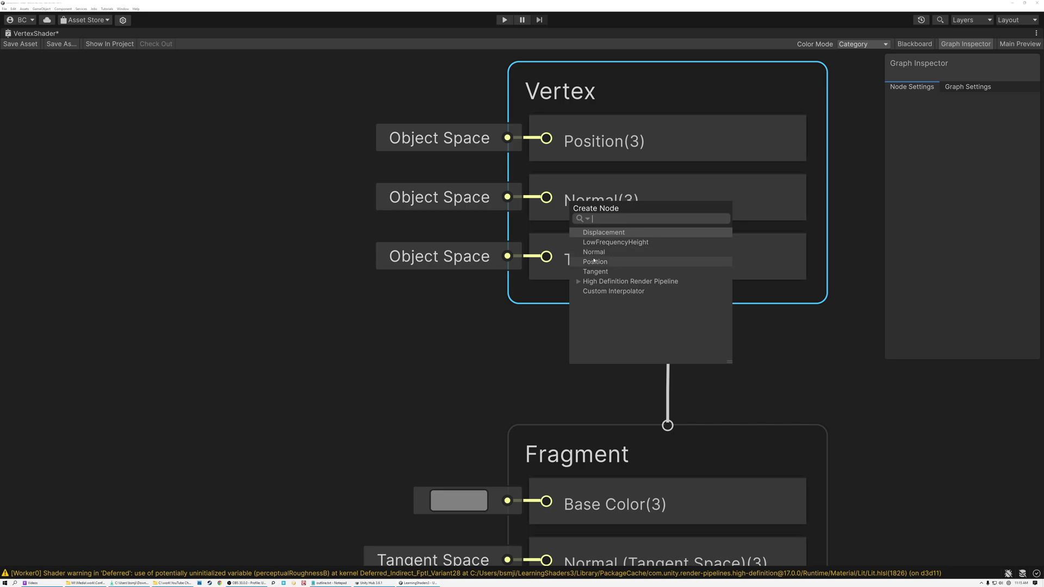
# - Add a Custom Interpolator block to the Vertex stack, keep Vector4, and name it MyExtraData
pyautogui.click(601, 292)
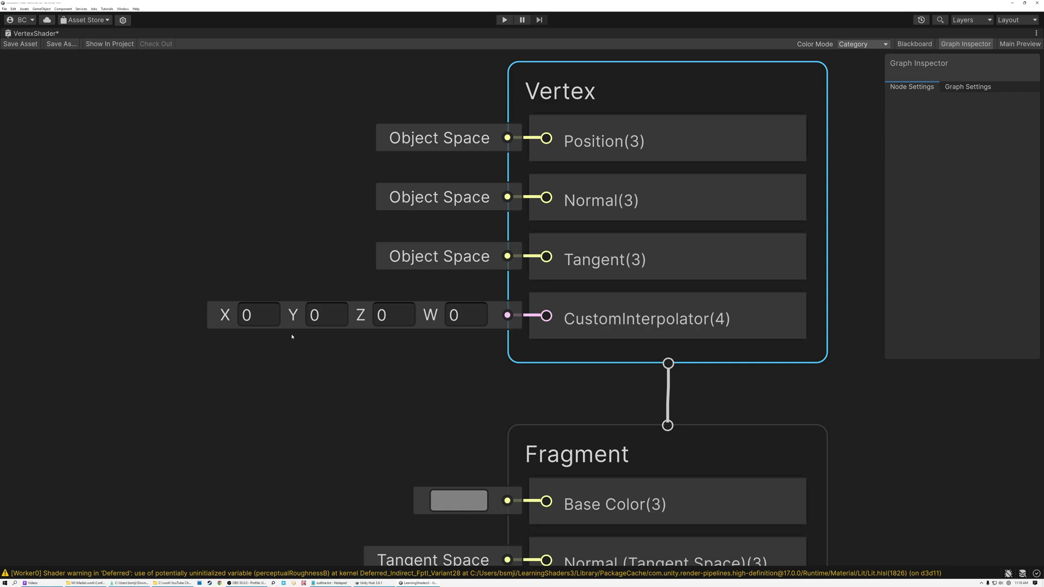
pyautogui.click(641, 321)
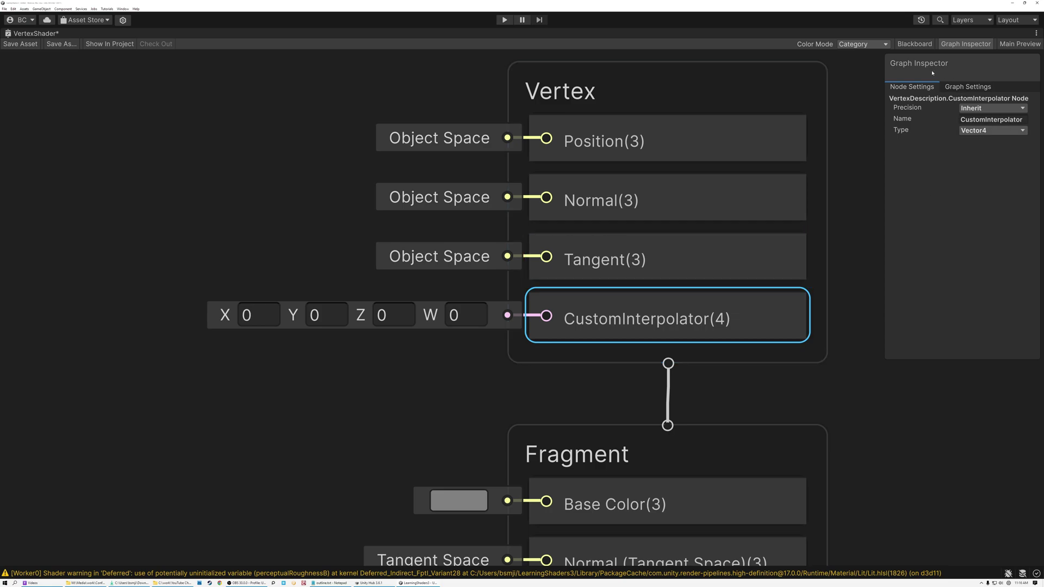
pyautogui.click(971, 132)
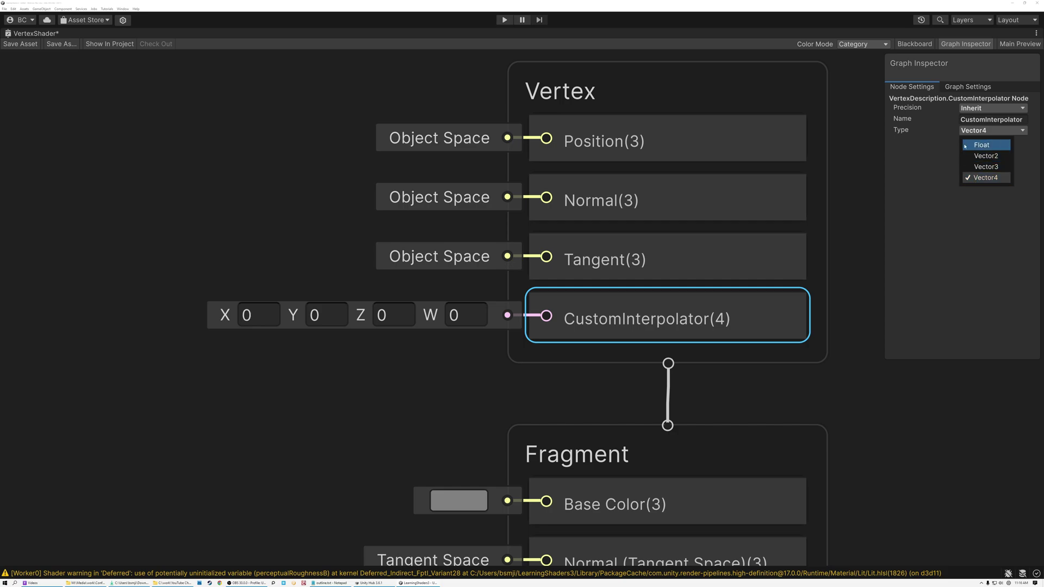
pyautogui.click(973, 119)
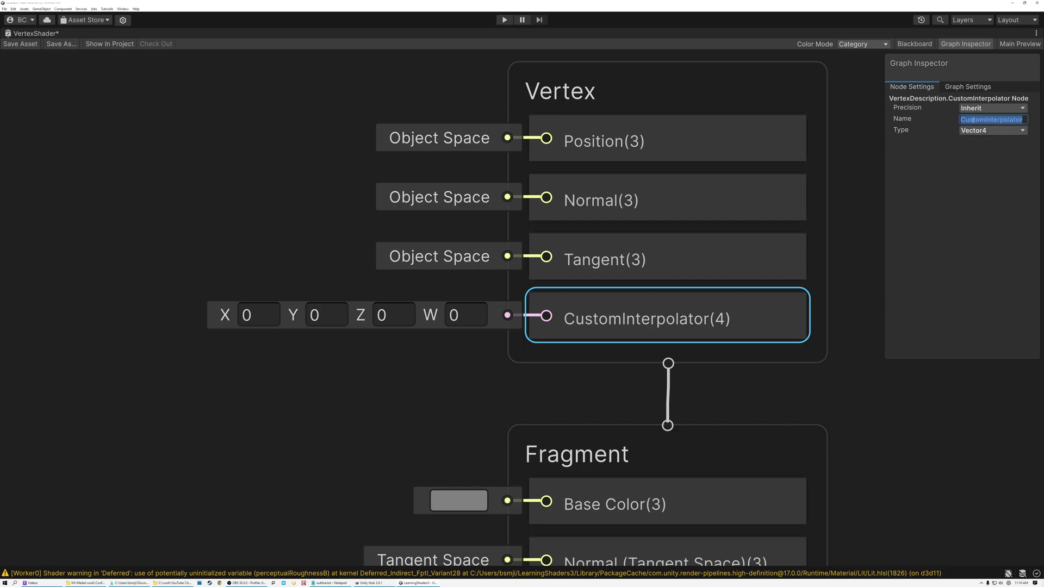
pyautogui.write('MyExtraData')
pyautogui.press('Return')
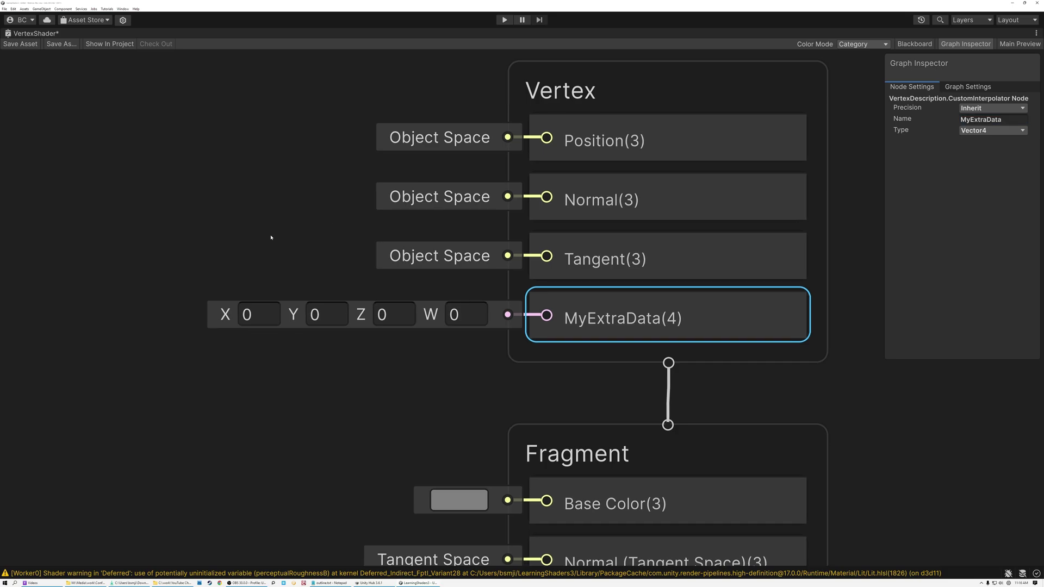
pyautogui.scroll(-5, 282, 216)
pyautogui.moveTo(263, 214); pyautogui.dragTo(352, 206, button='middle')
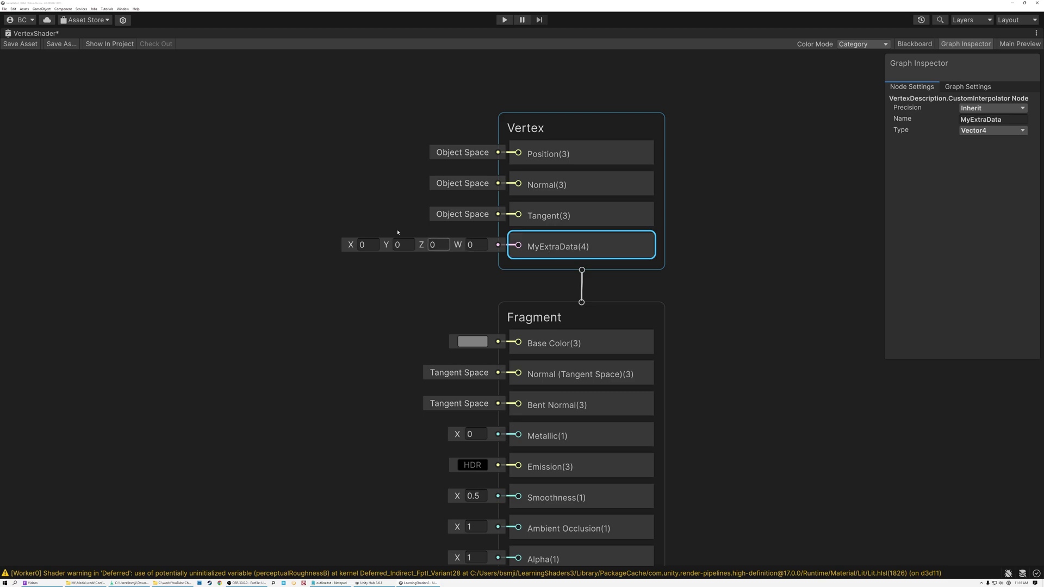
# - Add a Color node left of the stacks and set it to pure red (FF0000)
pyautogui.click(154, 162)
pyautogui.press('space')
pyautogui.write('color')
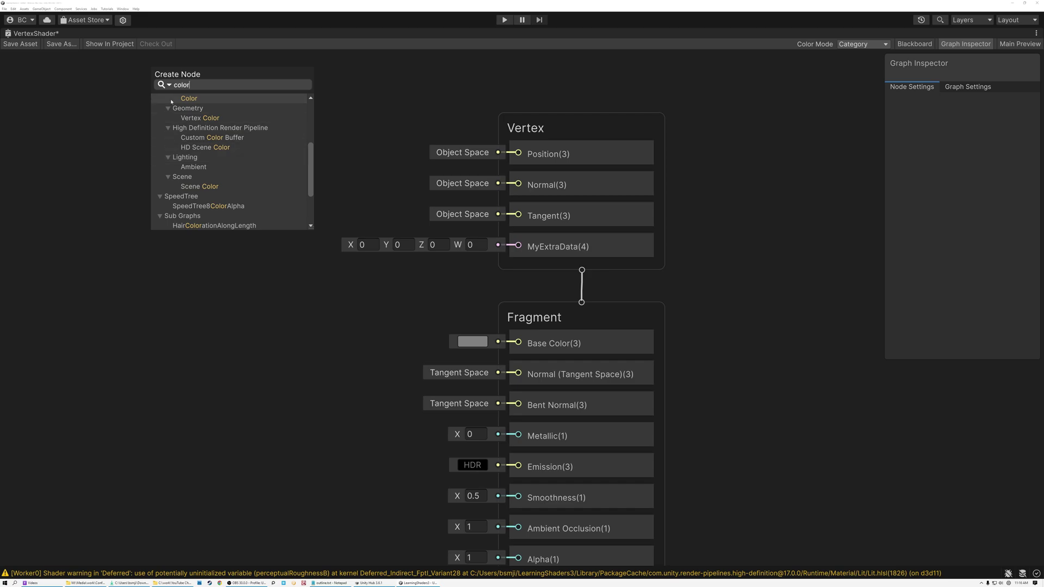
pyautogui.click(187, 100)
pyautogui.moveTo(193, 179); pyautogui.dragTo(123, 133)
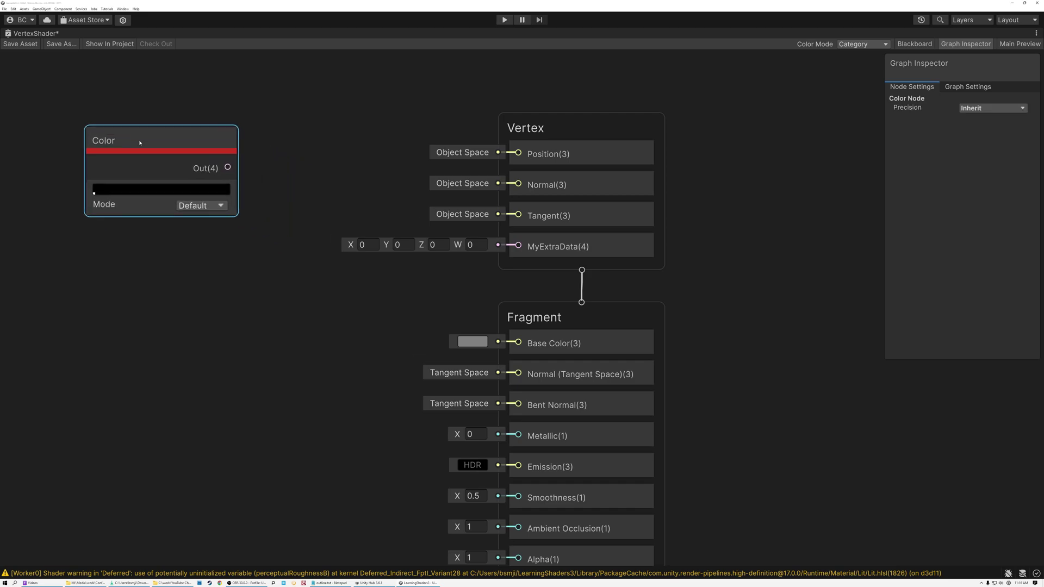
pyautogui.click(155, 187)
pyautogui.click(240, 247)
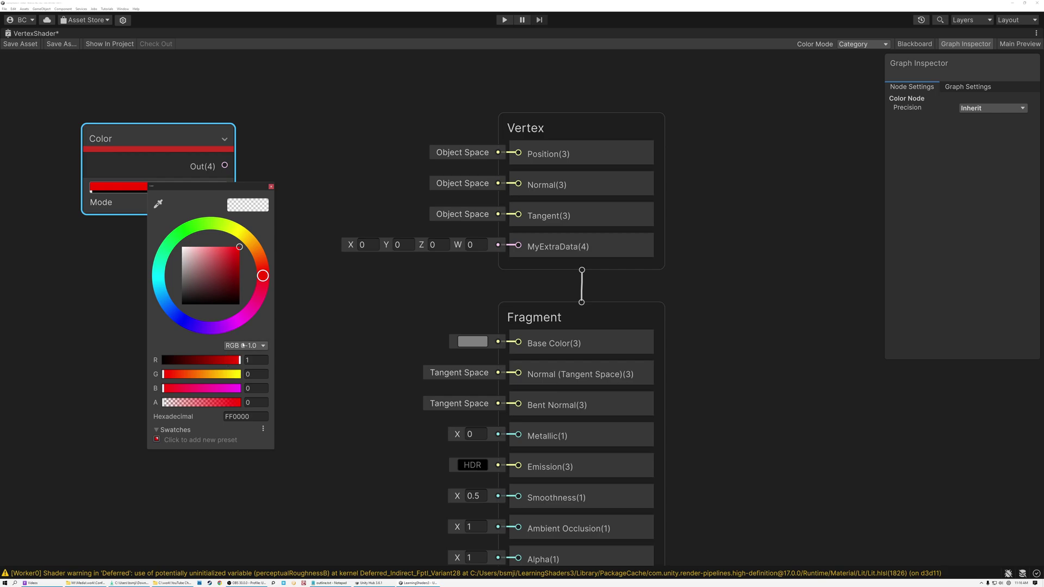
pyautogui.click(272, 187)
# - Wire the Color node's Out(4) into the MyExtraData vertex block
pyautogui.moveTo(225, 165); pyautogui.dragTo(575, 248)
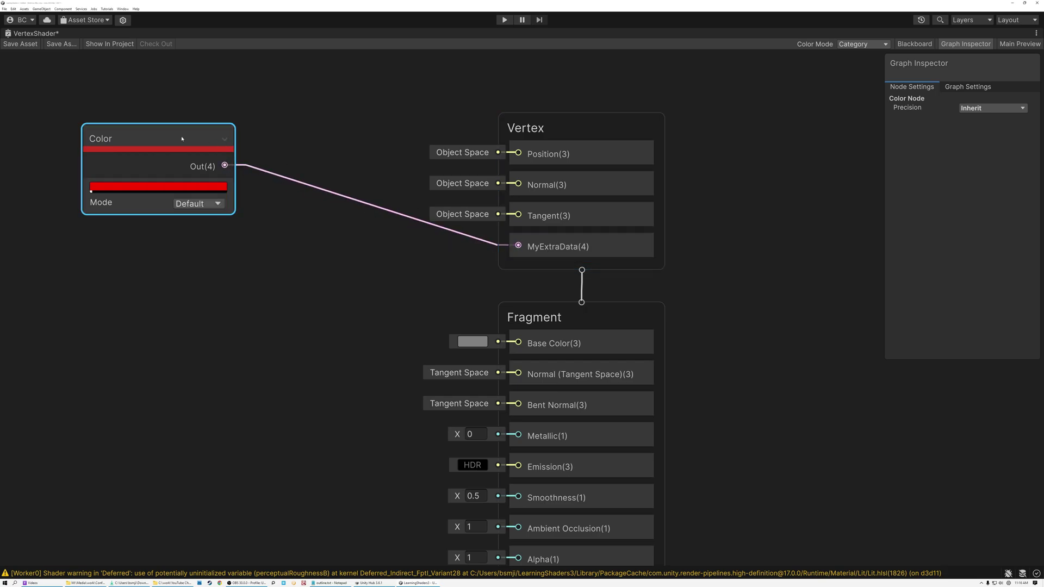
pyautogui.moveTo(181, 139); pyautogui.dragTo(224, 157)
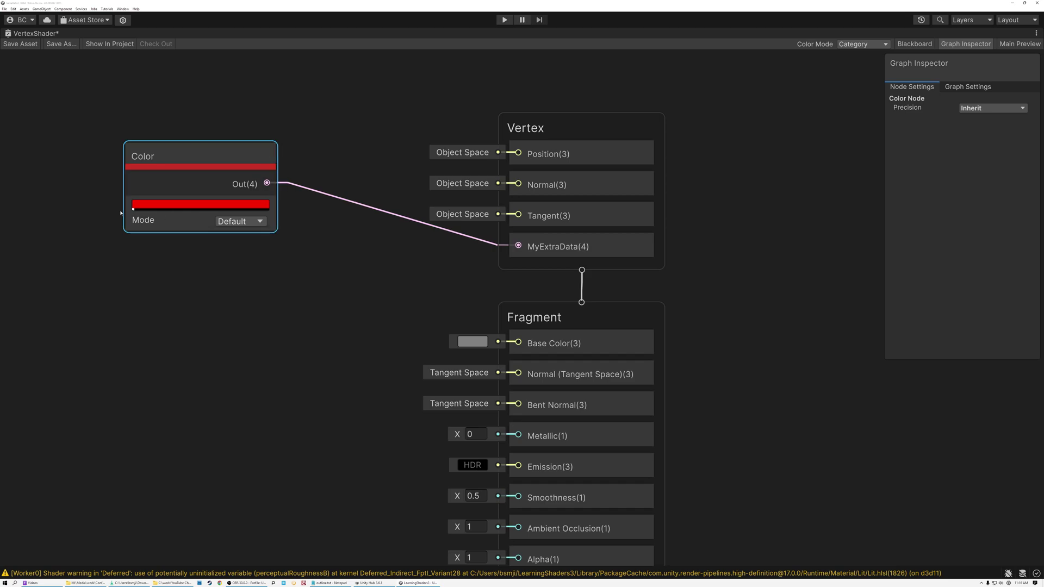
pyautogui.moveTo(179, 321); pyautogui.dragTo(268, 288, button='middle')
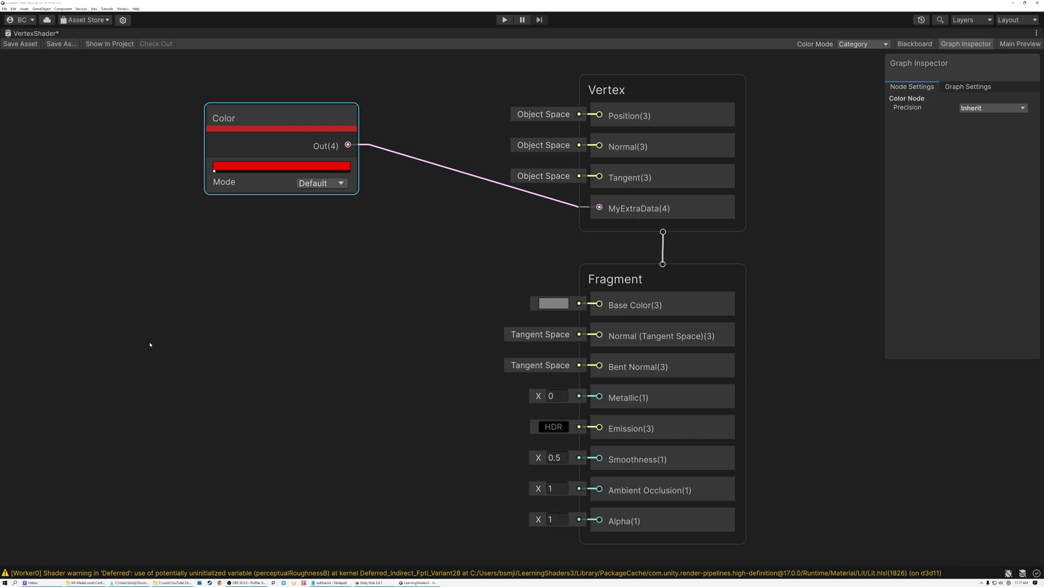
pyautogui.click(635, 214)
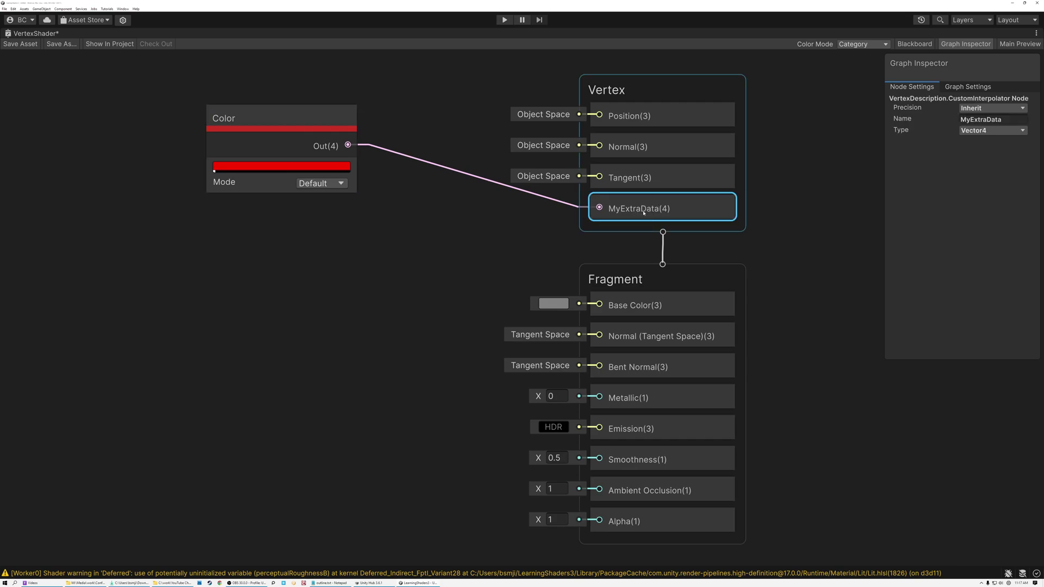
# - Add a MyExtraData custom interpolator node and wire its Out(4) to Fragment Base Color
pyautogui.click(165, 310)
pyautogui.press('space')
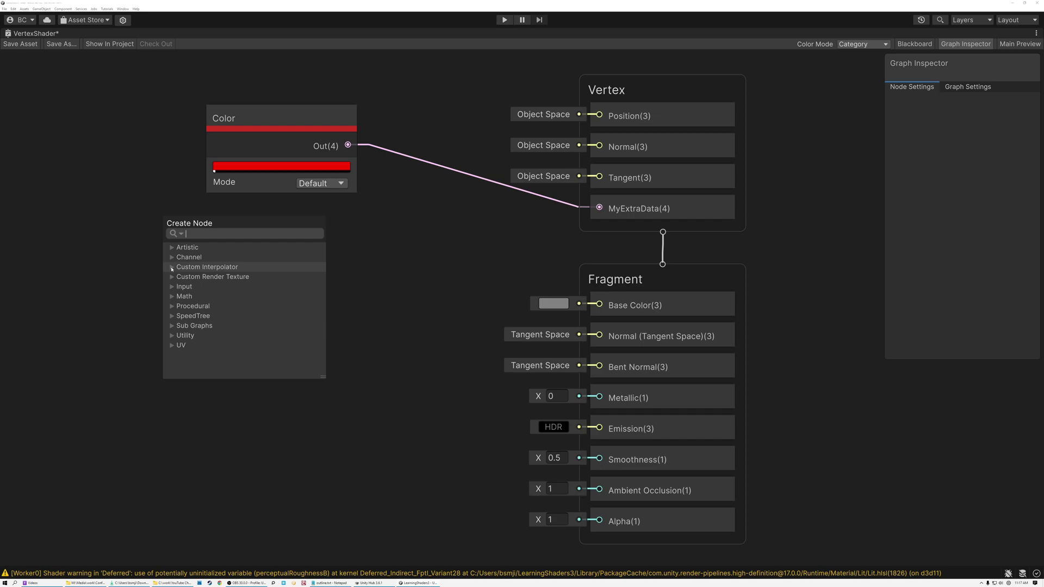
pyautogui.click(171, 268)
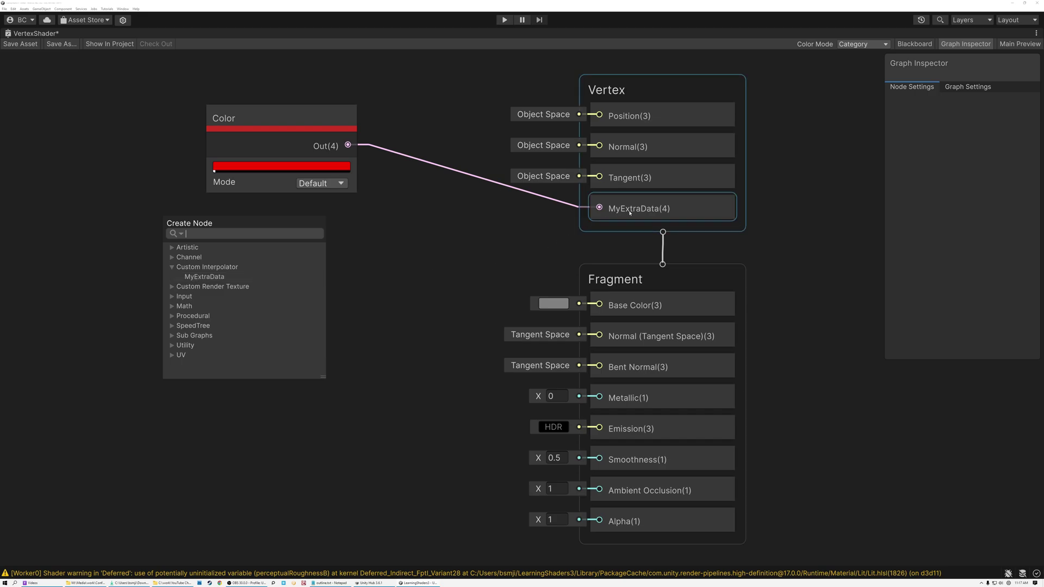
pyautogui.click(202, 278)
pyautogui.moveTo(238, 334); pyautogui.dragTo(187, 306)
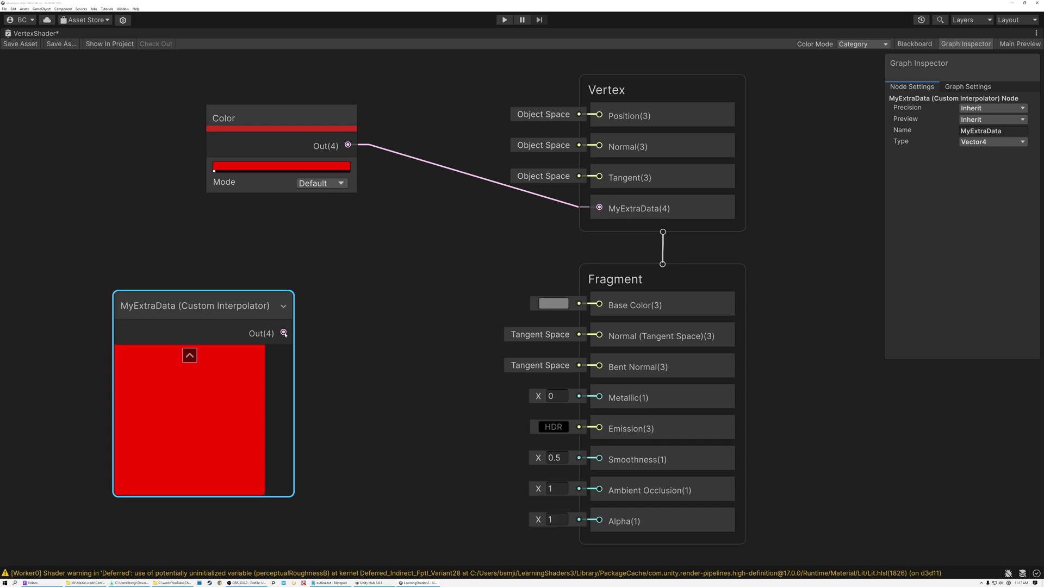
pyautogui.moveTo(283, 334); pyautogui.dragTo(599, 304)
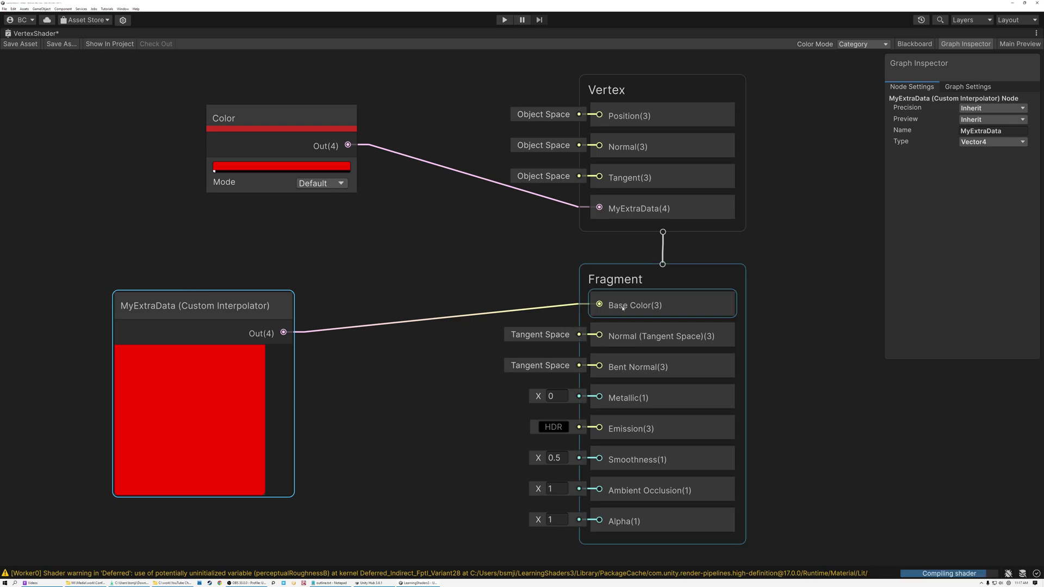
pyautogui.moveTo(290, 212); pyautogui.dragTo(321, 283, button='middle')
# - Insert a Multiply node after the Color output, collapse its preview, and wire it to MyExtraData
pyautogui.moveTo(310, 199); pyautogui.dragTo(126, 117)
pyautogui.moveTo(196, 137); pyautogui.dragTo(275, 189)
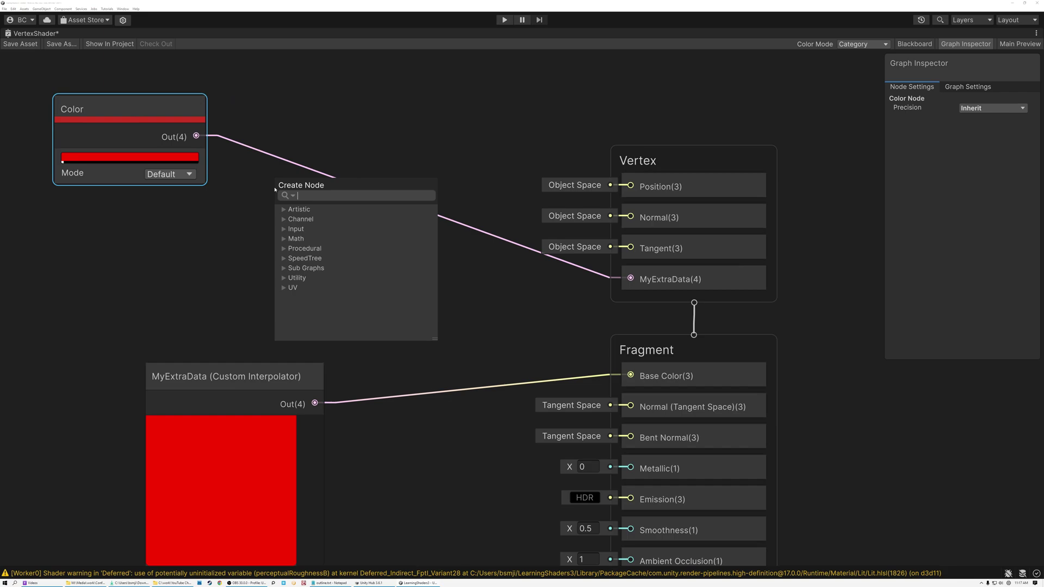
pyautogui.write('multiply')
pyautogui.press('Return')
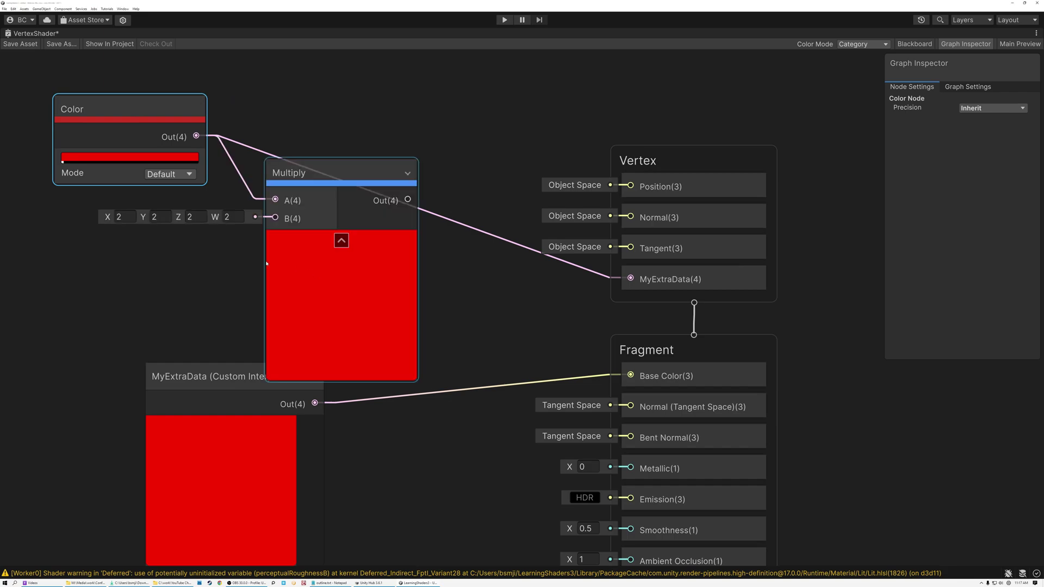
pyautogui.click(341, 241)
pyautogui.moveTo(349, 199); pyautogui.dragTo(646, 282)
pyautogui.moveTo(315, 173); pyautogui.dragTo(347, 161)
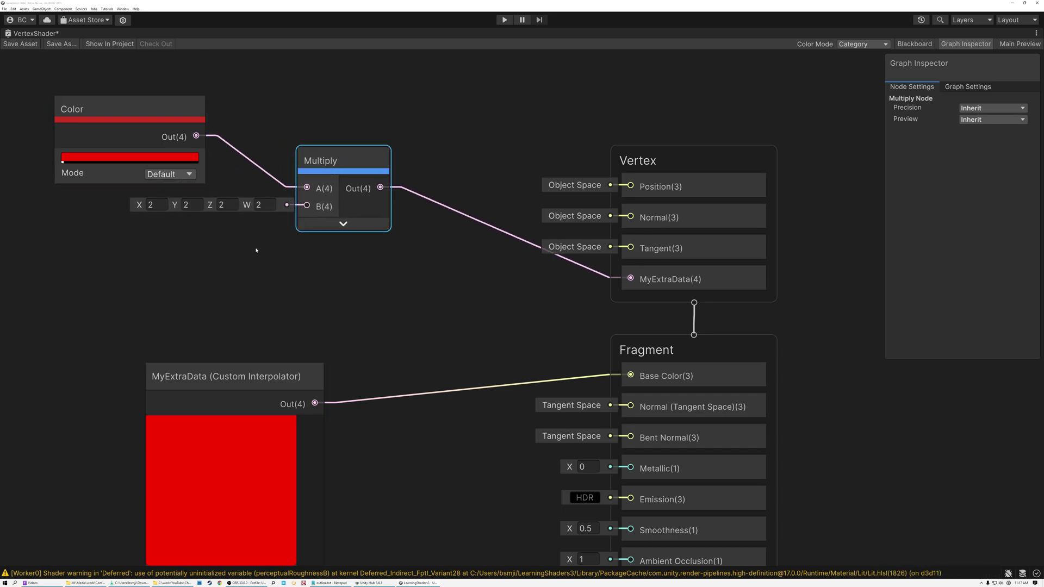
# - Reposition the MyExtraData reader node and check the MyExtraData vertex output's settings
pyautogui.moveTo(256, 378); pyautogui.dragTo(245, 343)
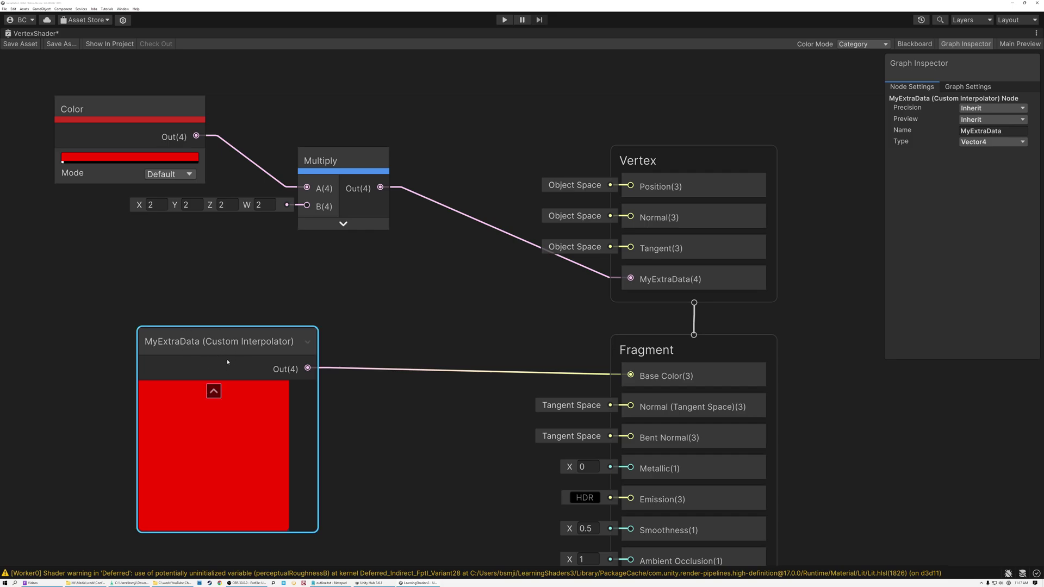
pyautogui.moveTo(527, 324); pyautogui.dragTo(465, 296, button='middle')
pyautogui.scroll(5, 460, 280)
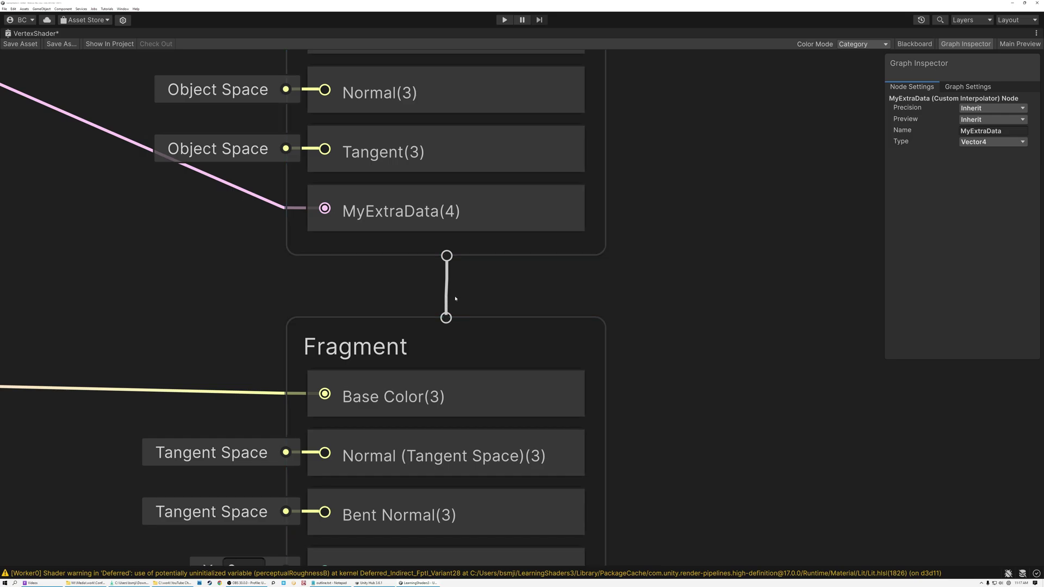
pyautogui.scroll(-3, 456, 299)
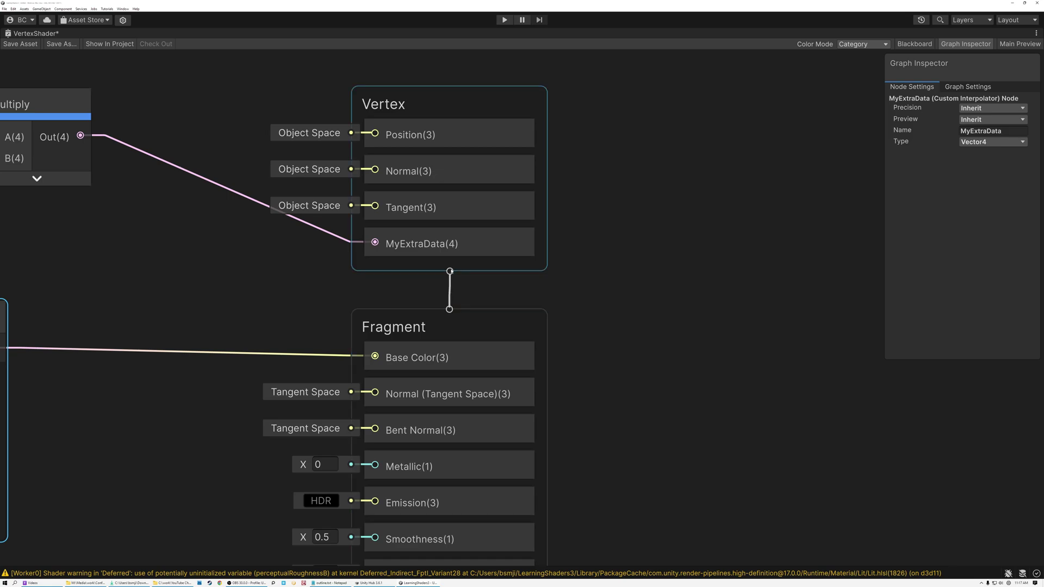
pyautogui.click(401, 249)
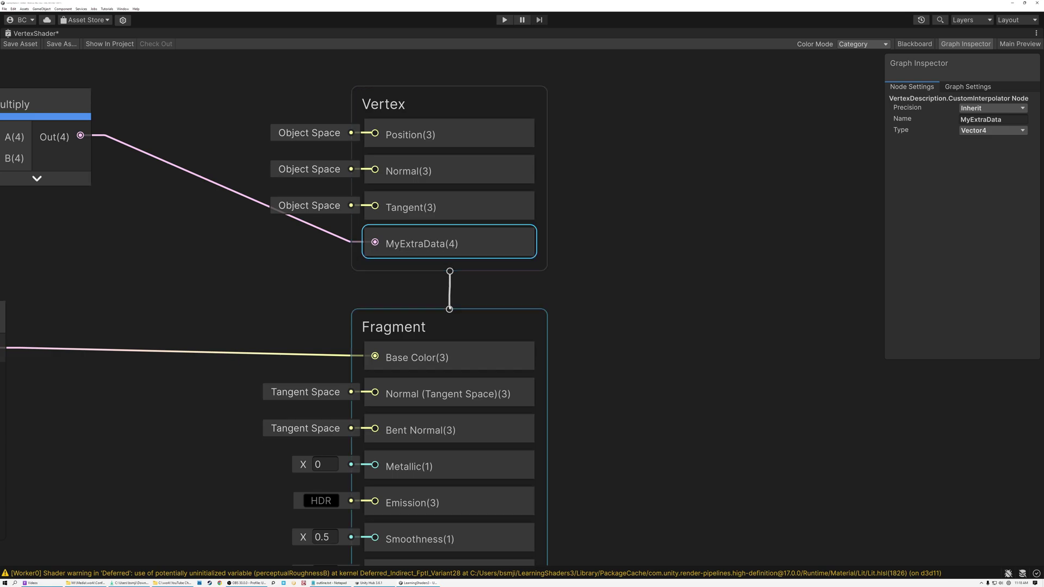
pyautogui.moveTo(239, 309); pyautogui.dragTo(495, 304, button='middle')
pyautogui.click(143, 375)
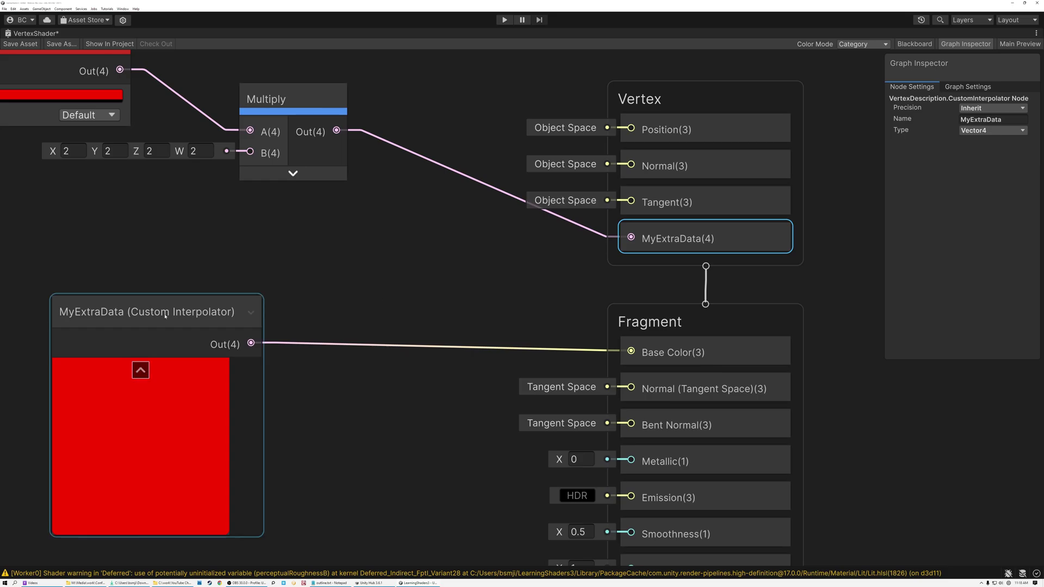
pyautogui.moveTo(166, 298); pyautogui.dragTo(147, 316)
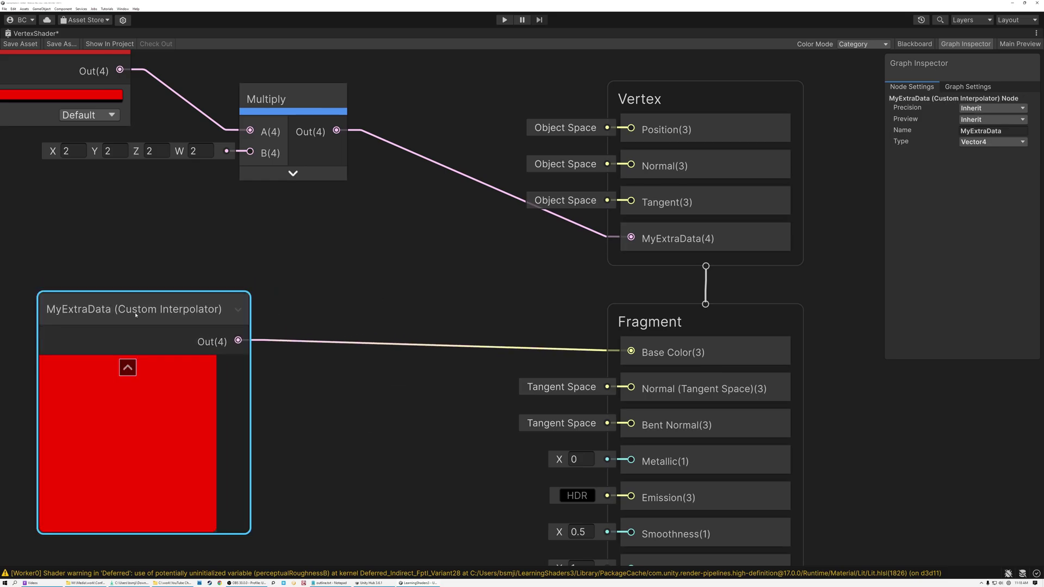
pyautogui.scroll(-2, 135, 314)
pyautogui.moveTo(136, 314); pyautogui.dragTo(210, 367, button='middle')
# - Rearrange the Color, Multiply and MyExtraData nodes and move the Vertex block upward
pyautogui.moveTo(51, 81); pyautogui.dragTo(335, 268)
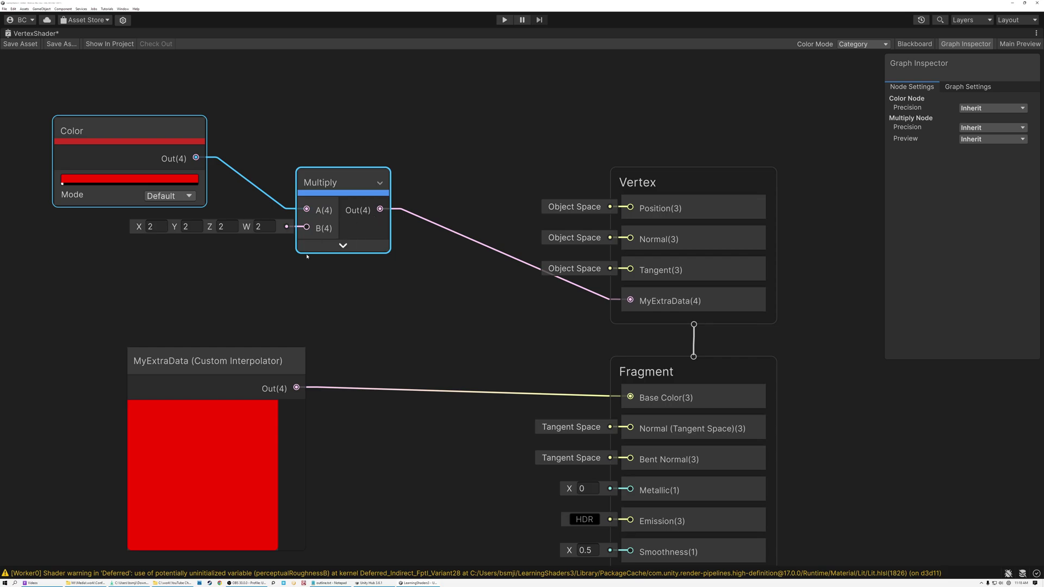
pyautogui.moveTo(229, 362); pyautogui.dragTo(177, 363)
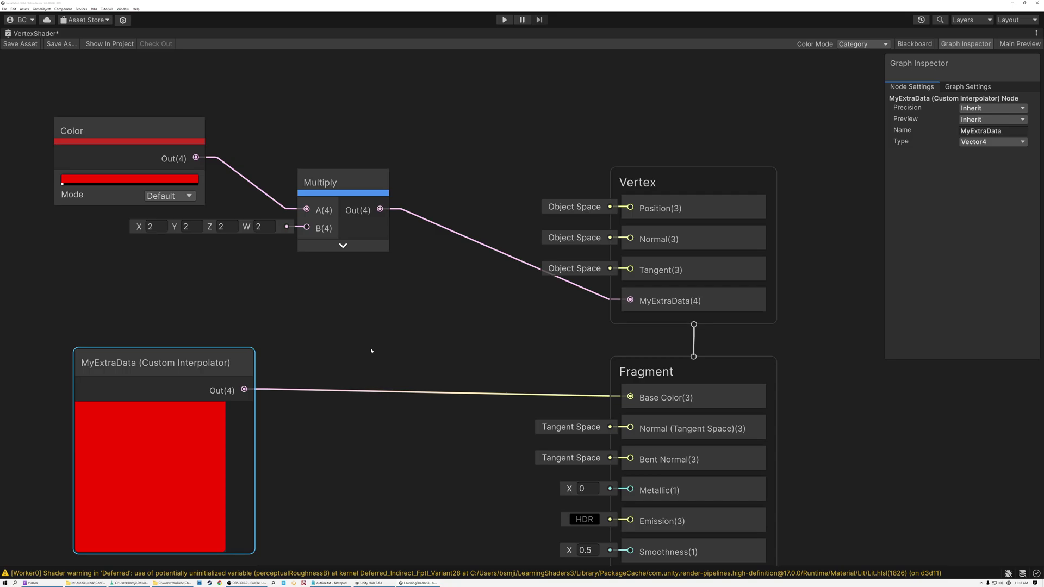
pyautogui.scroll(-5, 373, 350)
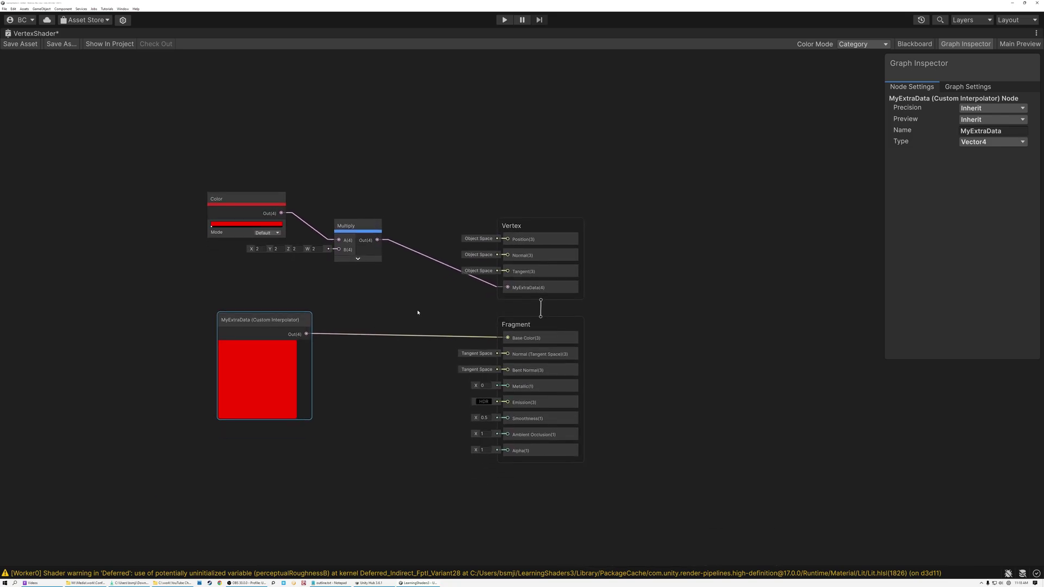
pyautogui.scroll(3, 419, 303)
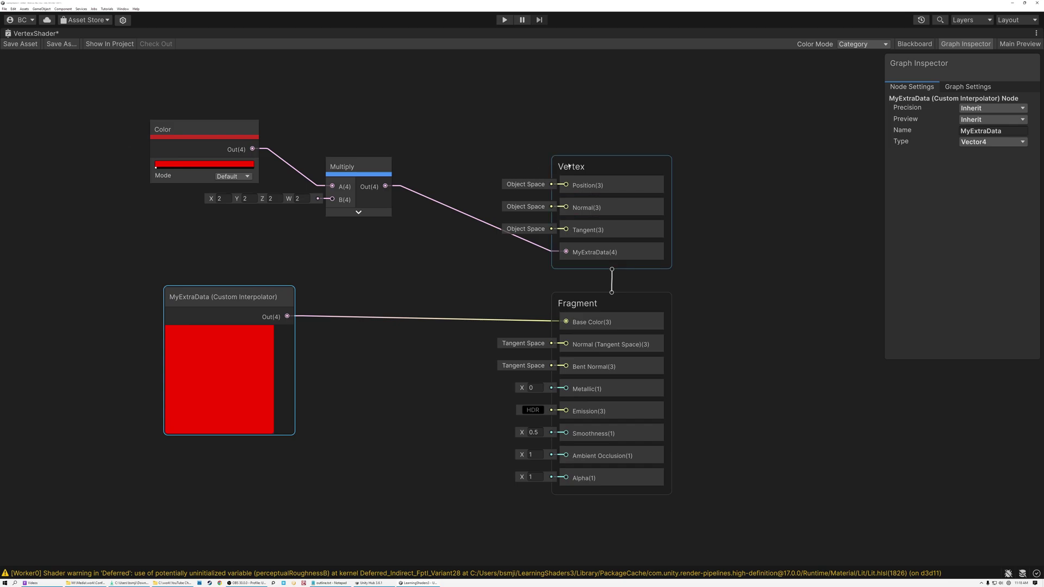
pyautogui.moveTo(593, 168); pyautogui.dragTo(588, 133)
pyautogui.click(587, 337)
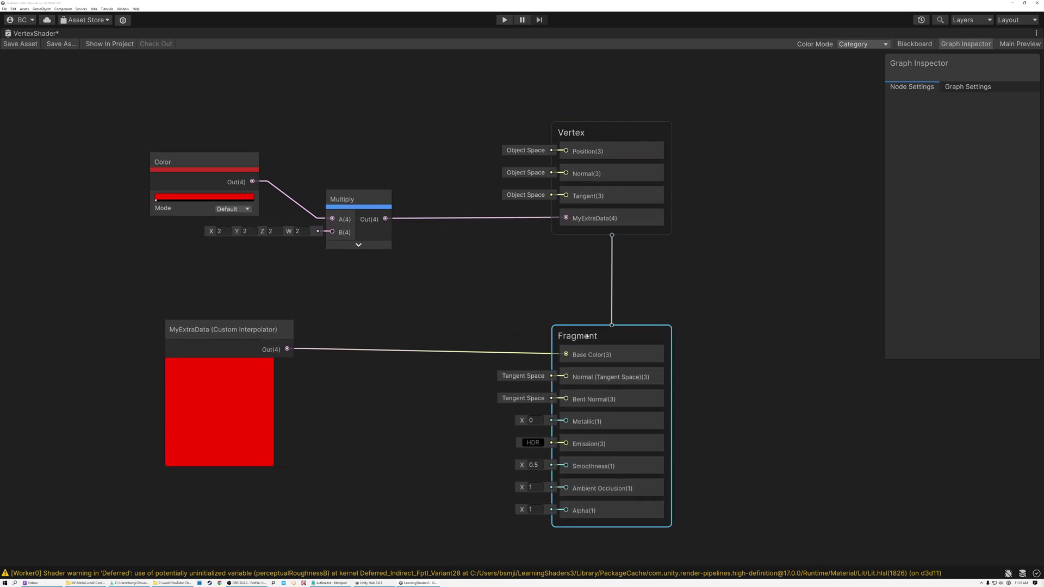
pyautogui.moveTo(217, 361); pyautogui.dragTo(218, 385)
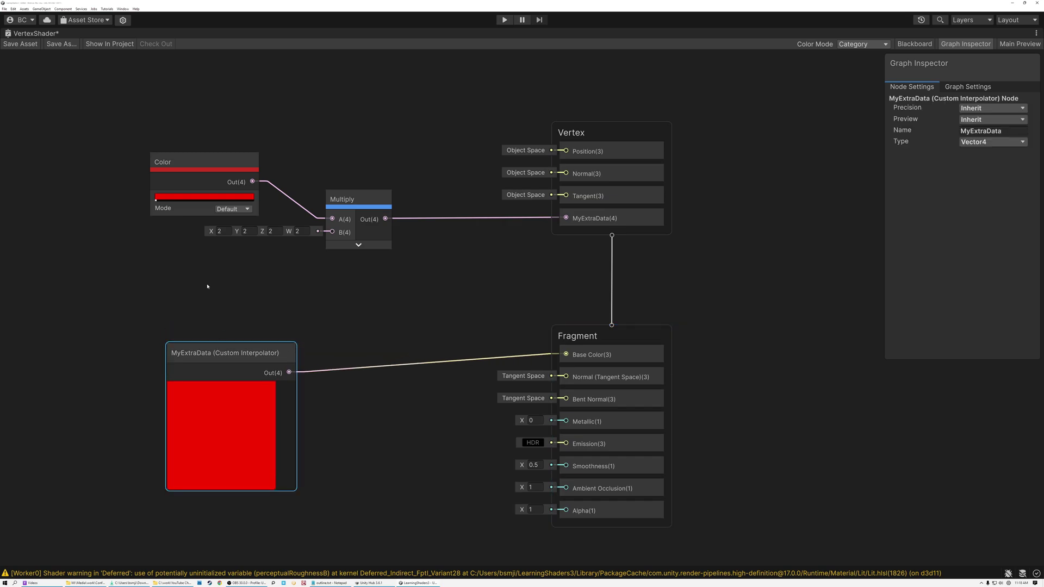
pyautogui.moveTo(136, 124); pyautogui.dragTo(339, 188)
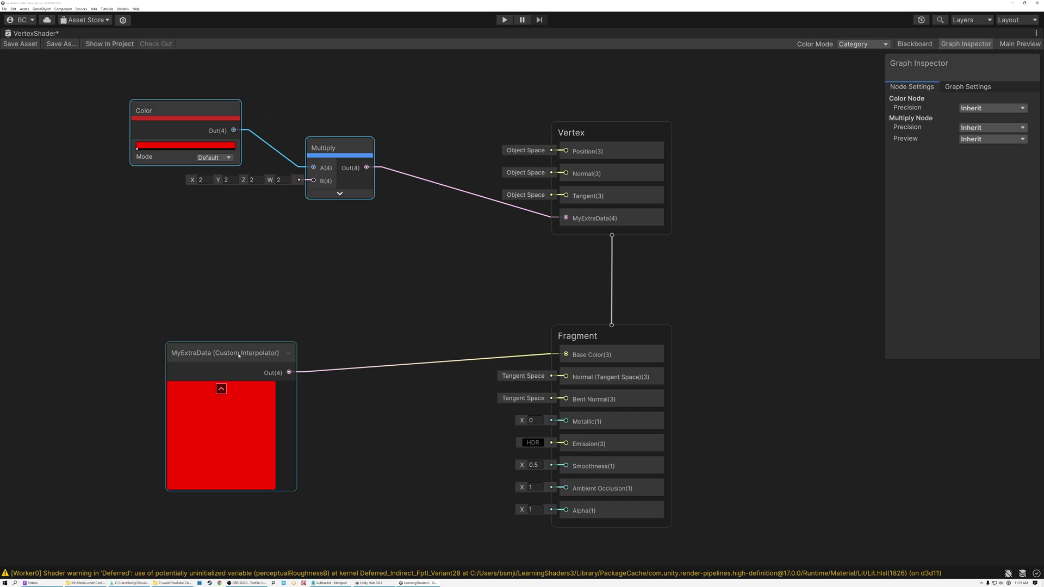
pyautogui.click(221, 386)
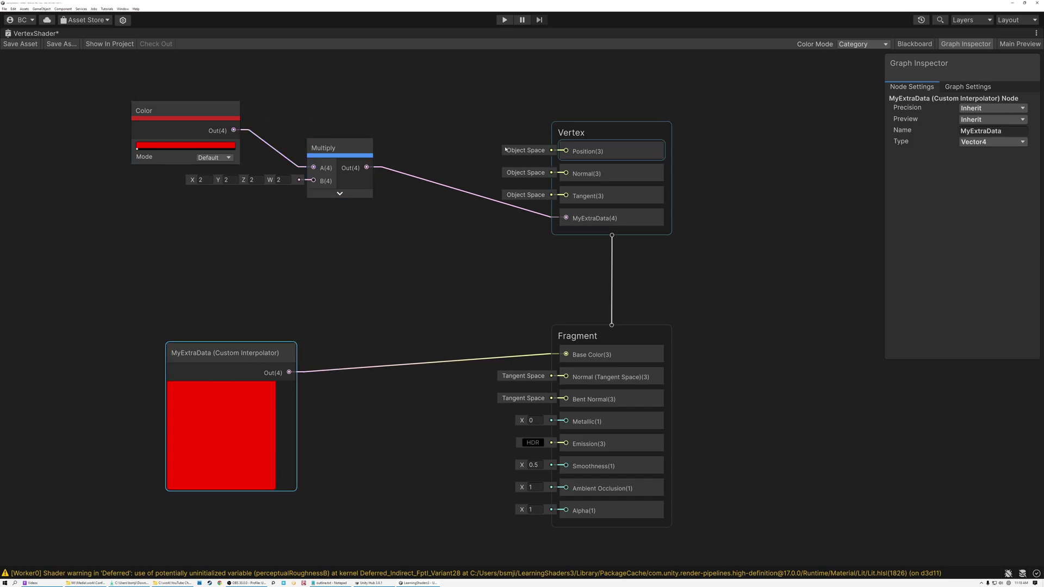
# - Inspect the Position, Normal, Tangent and MyExtraData vertex outputs, then shift MyExtraData left
pyautogui.click(574, 154)
pyautogui.click(585, 174)
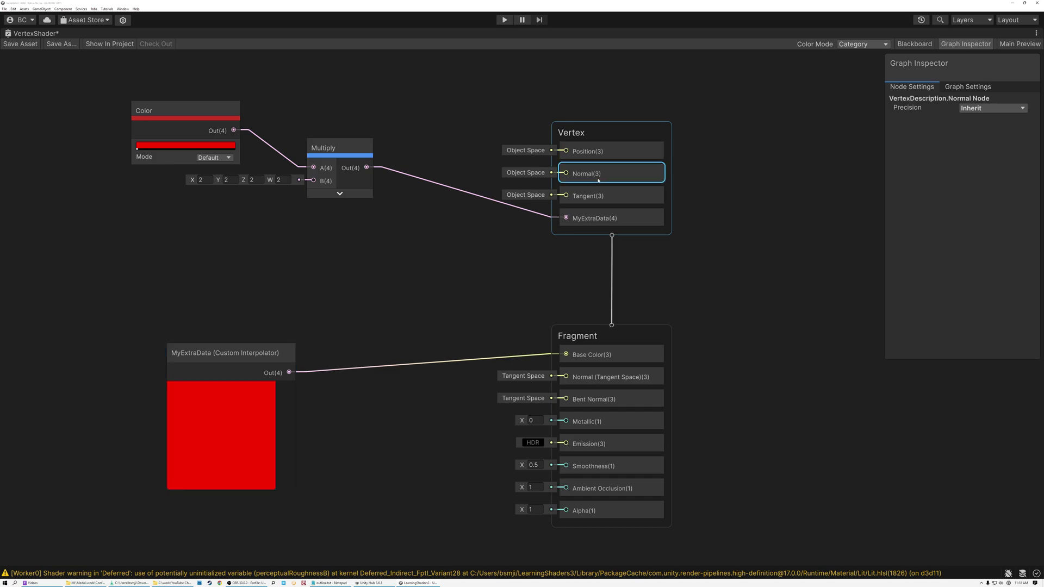
pyautogui.click(595, 197)
pyautogui.click(589, 221)
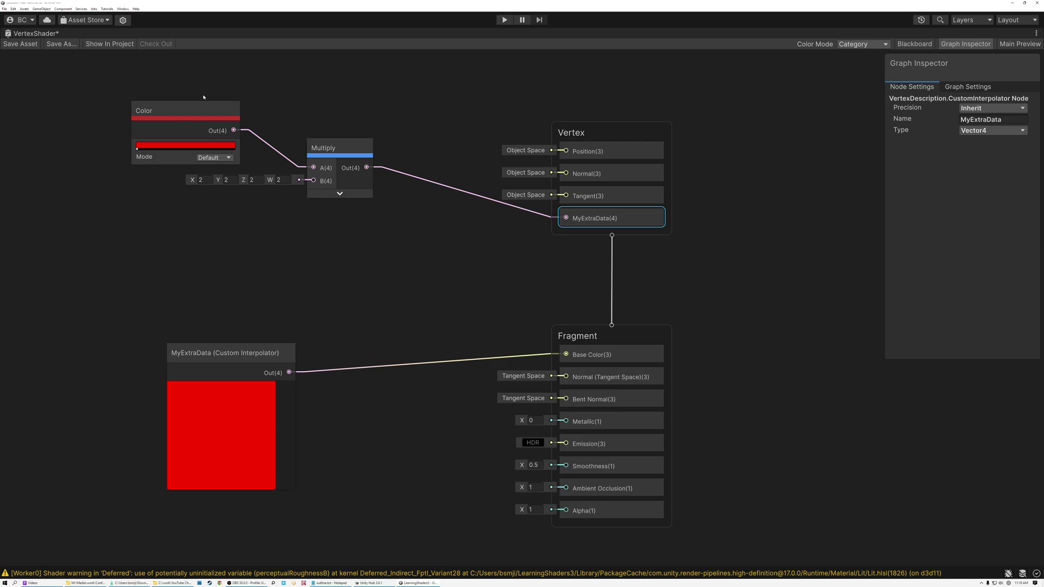
pyautogui.moveTo(246, 348); pyautogui.dragTo(189, 346)
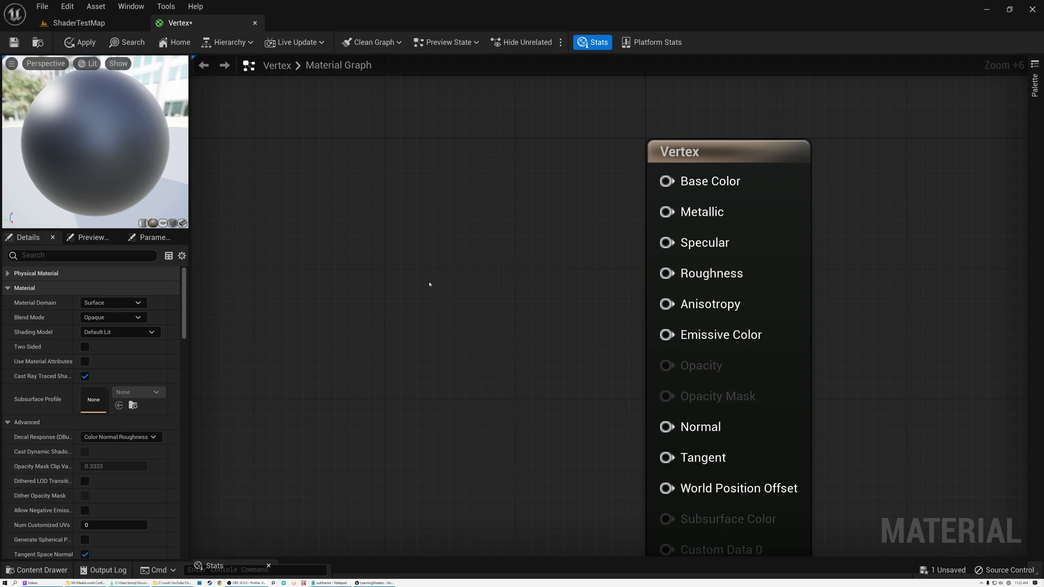
pyautogui.click(686, 151)
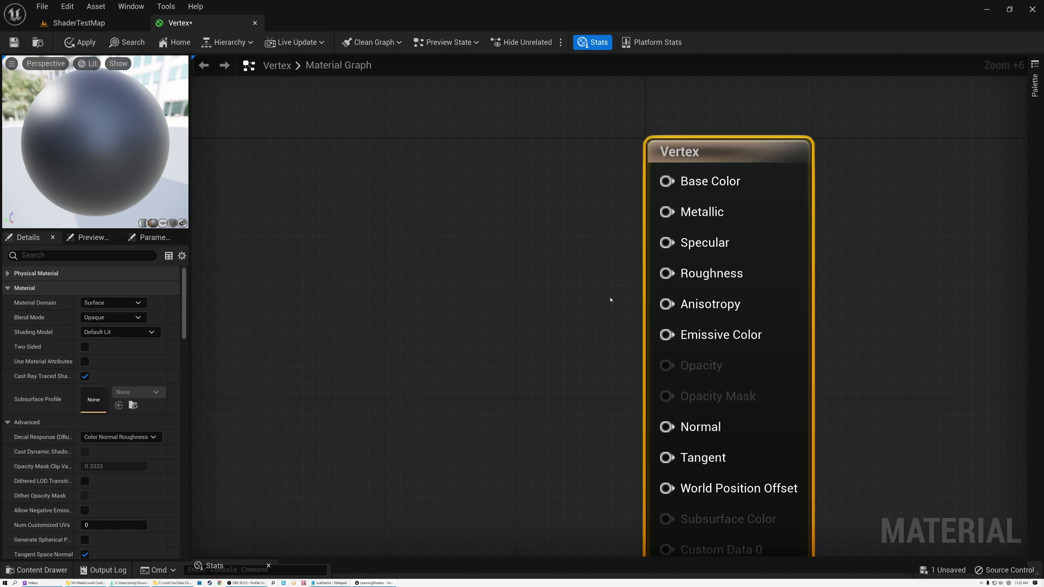
pyautogui.scroll(1, 606, 305)
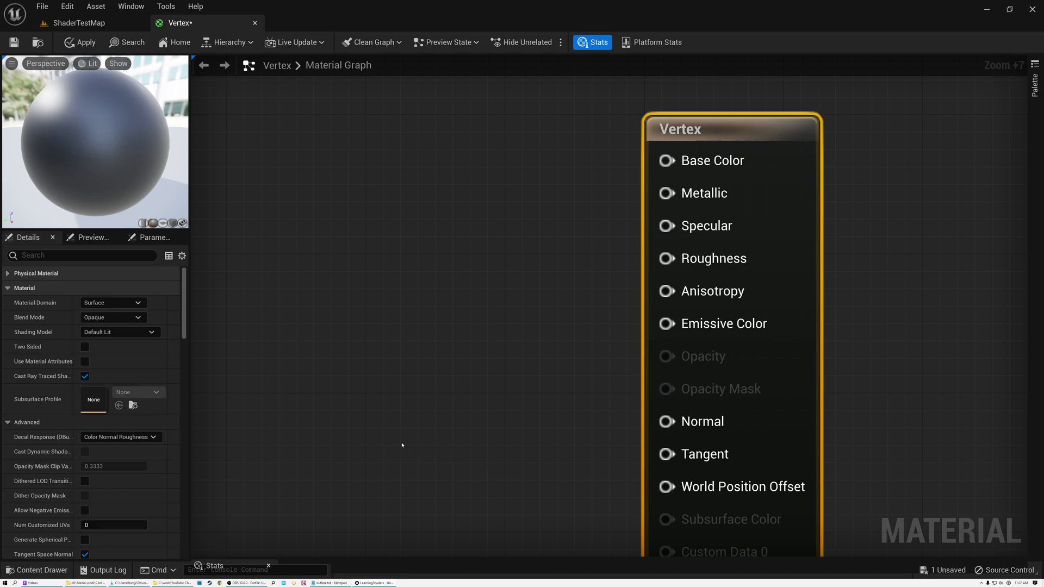
pyautogui.click(402, 407)
# - Wire the Constant3Vector to World Position Offset and set its X value to 1
pyautogui.moveTo(478, 423); pyautogui.dragTo(337, 304)
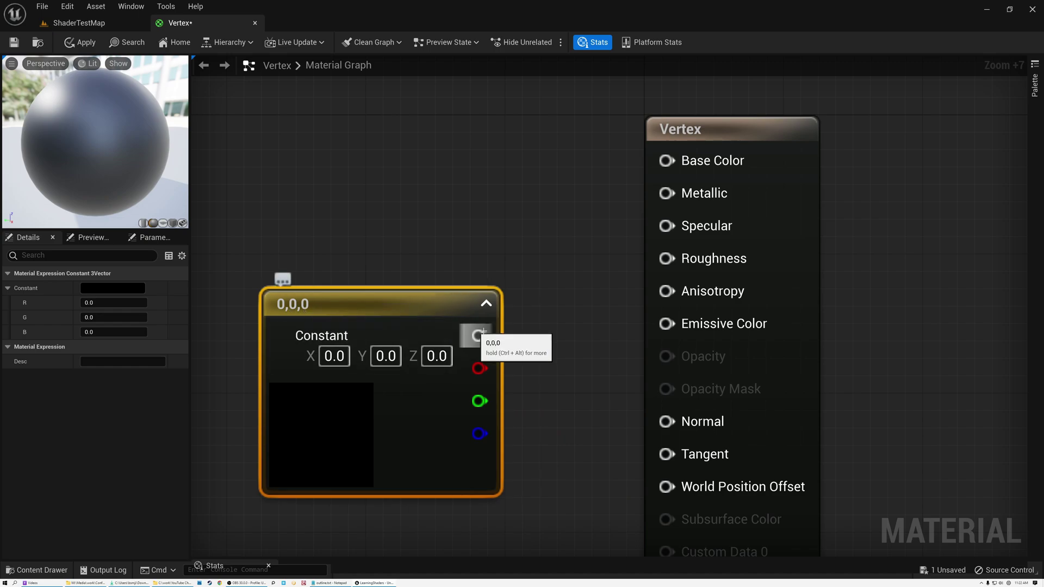
pyautogui.moveTo(481, 334); pyautogui.dragTo(666, 487)
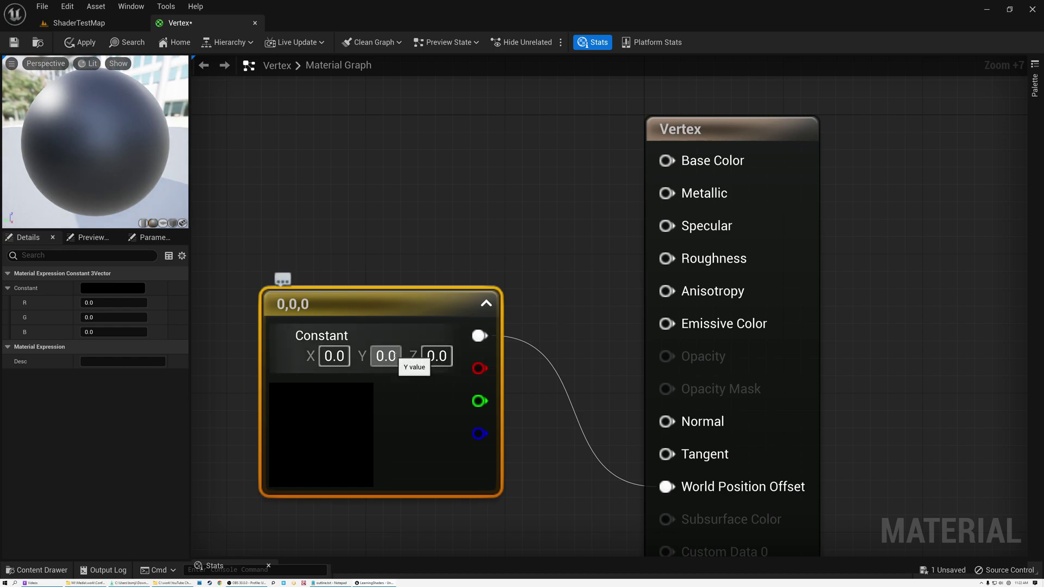
pyautogui.click(334, 356)
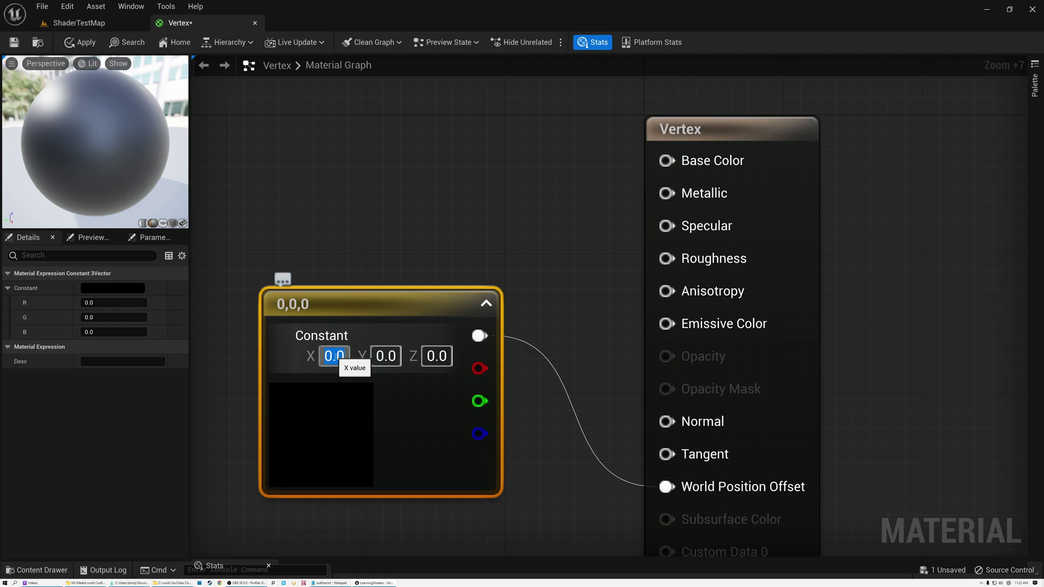
pyautogui.write('1')
pyautogui.press('Return')
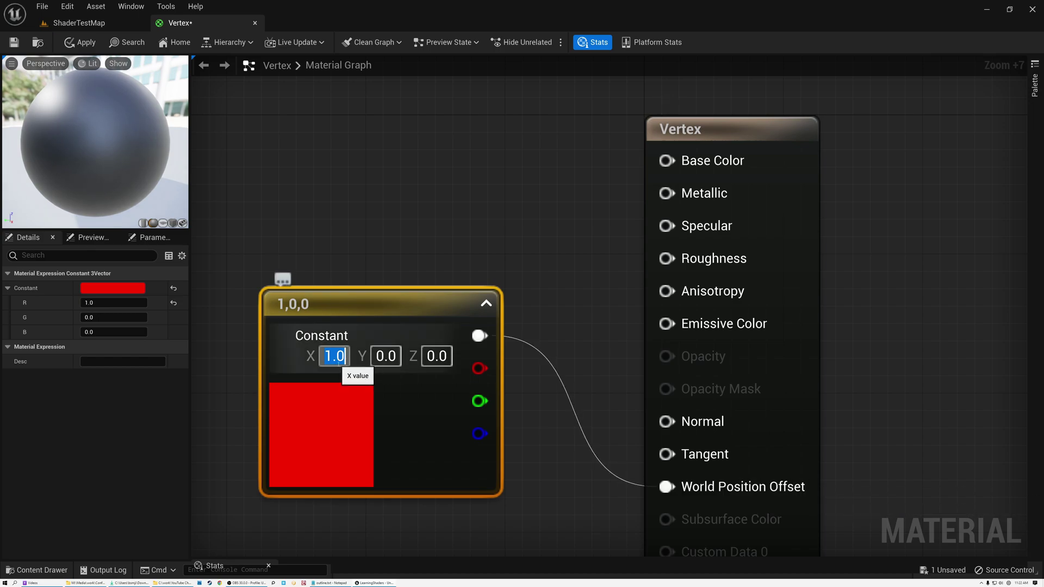
# - Test an X value of 100, then delete the constant node
pyautogui.write('100')
pyautogui.press('Return')
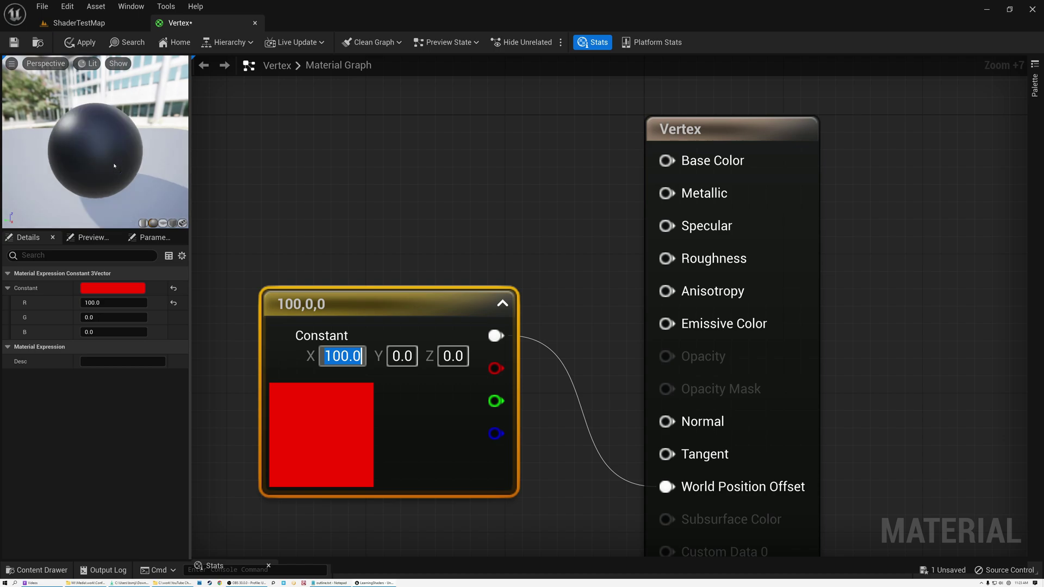
pyautogui.press('Return')
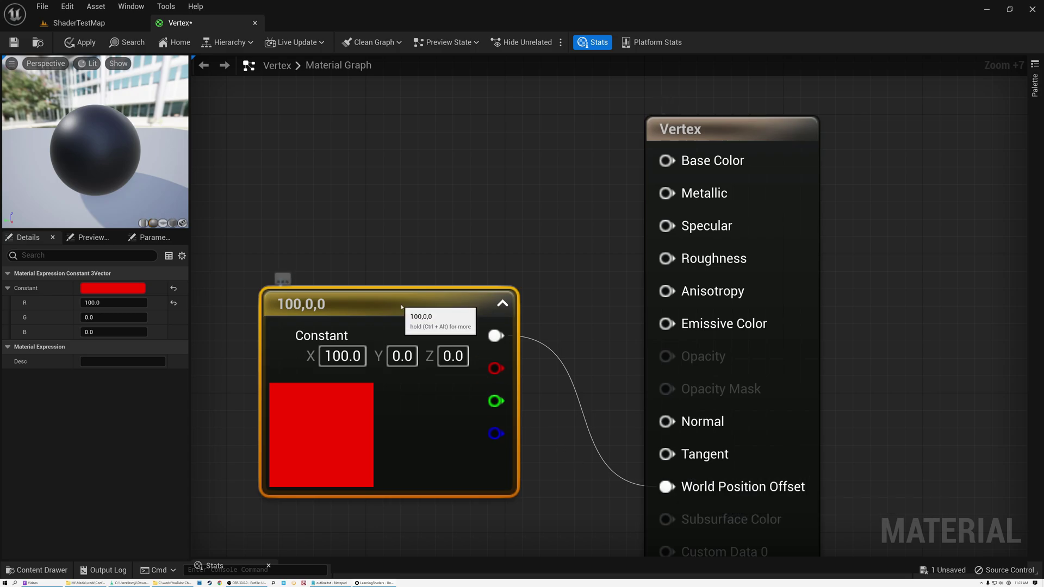
pyautogui.press('Delete')
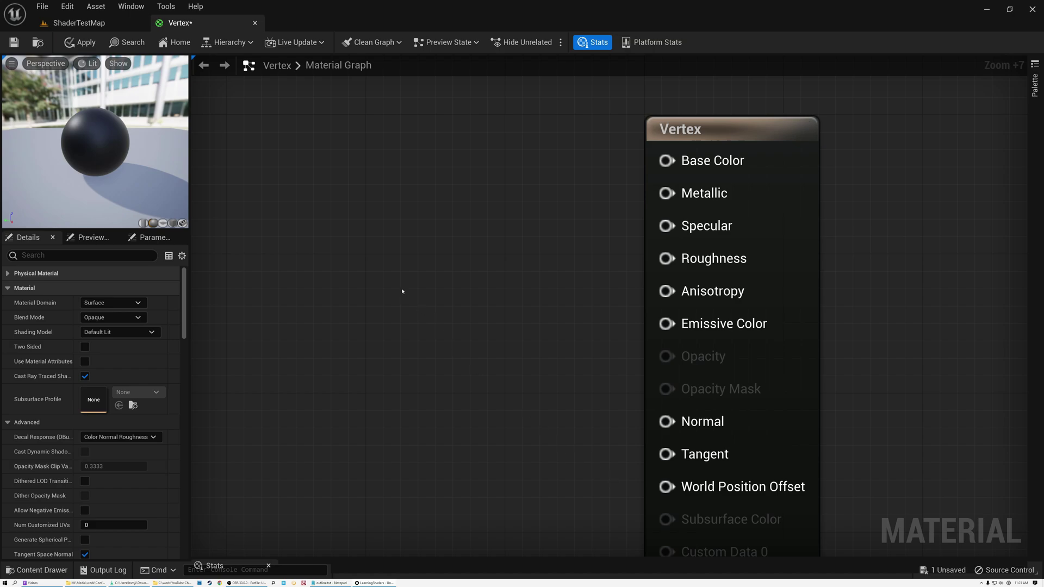
# - Add a VertexInterpolator node via the 'vert' search and position it left of the Vertex output
pyautogui.rightClick(384, 266)
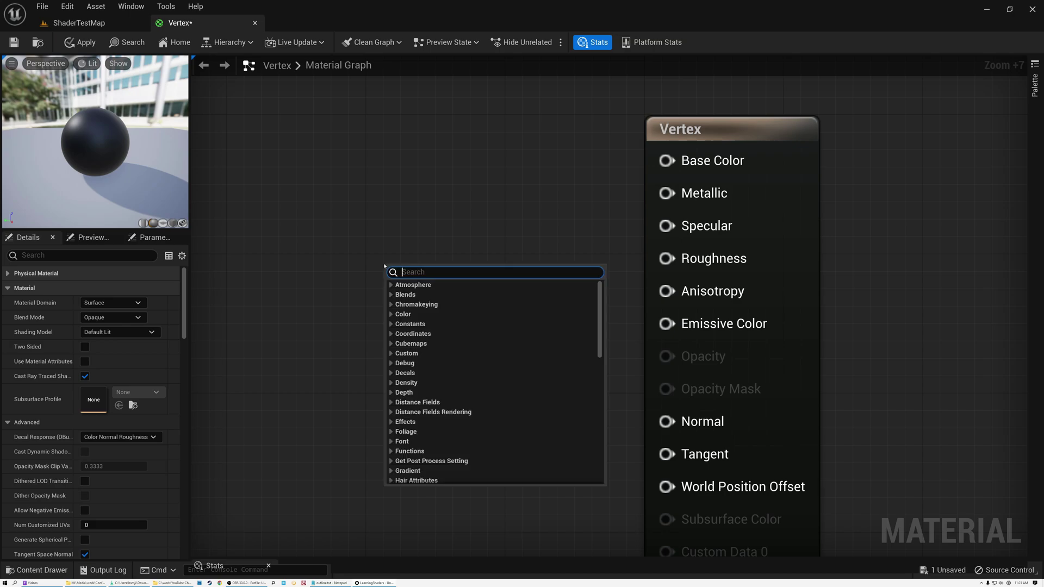
pyautogui.write('vert')
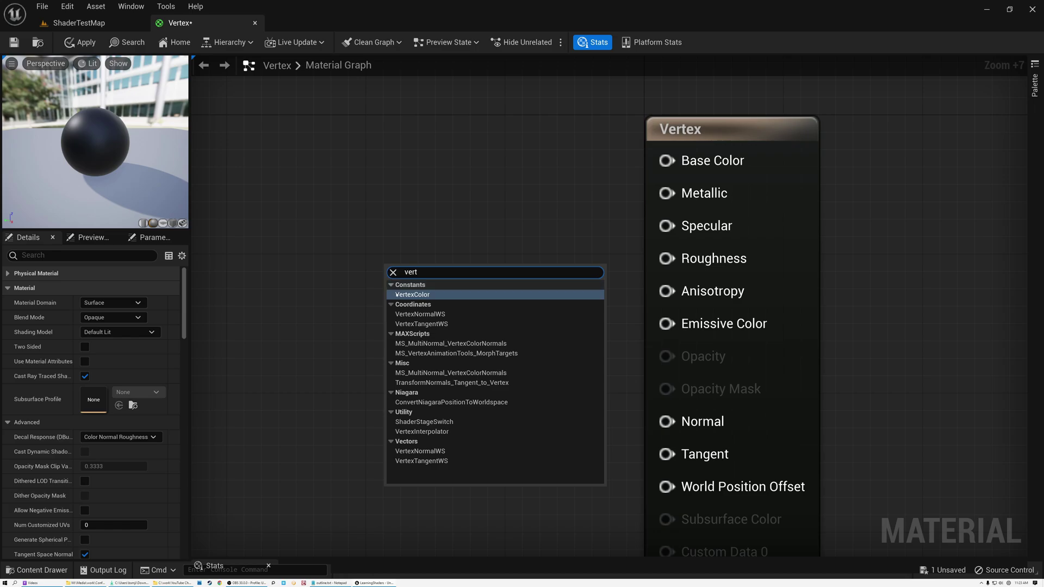
pyautogui.click(429, 432)
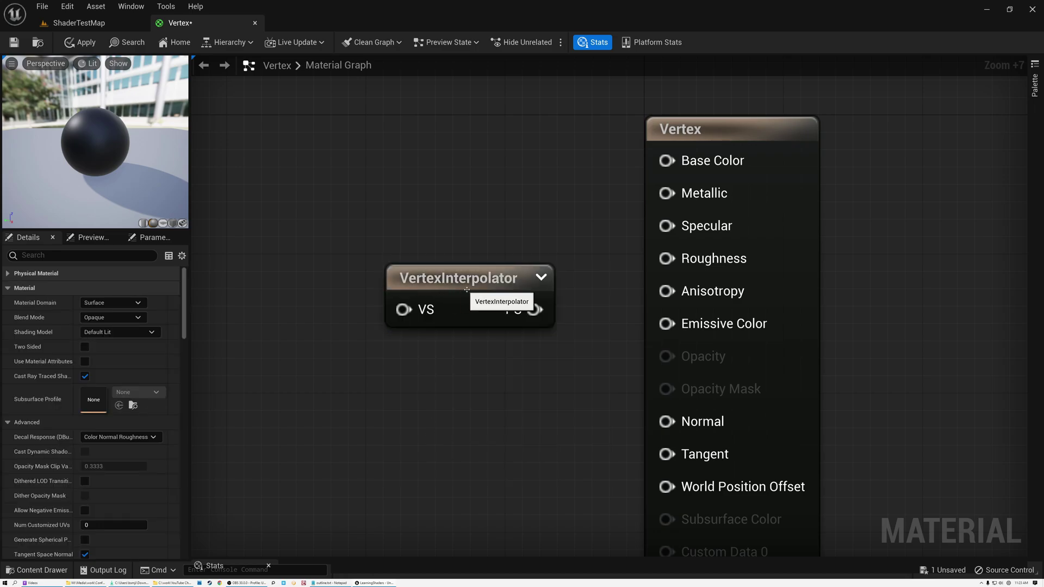
pyautogui.moveTo(484, 296); pyautogui.dragTo(426, 265)
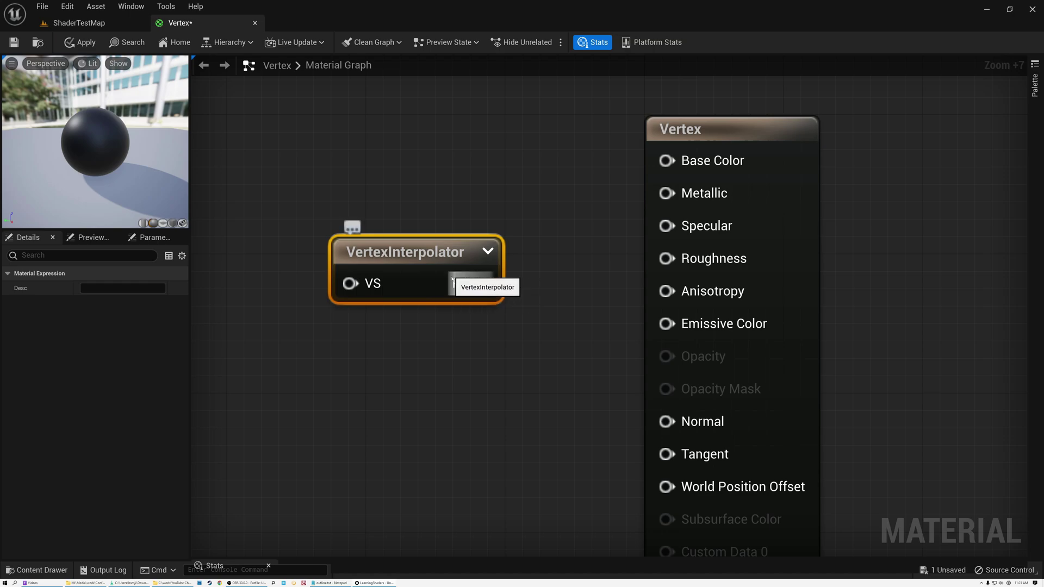
pyautogui.scroll(-6, 428, 275)
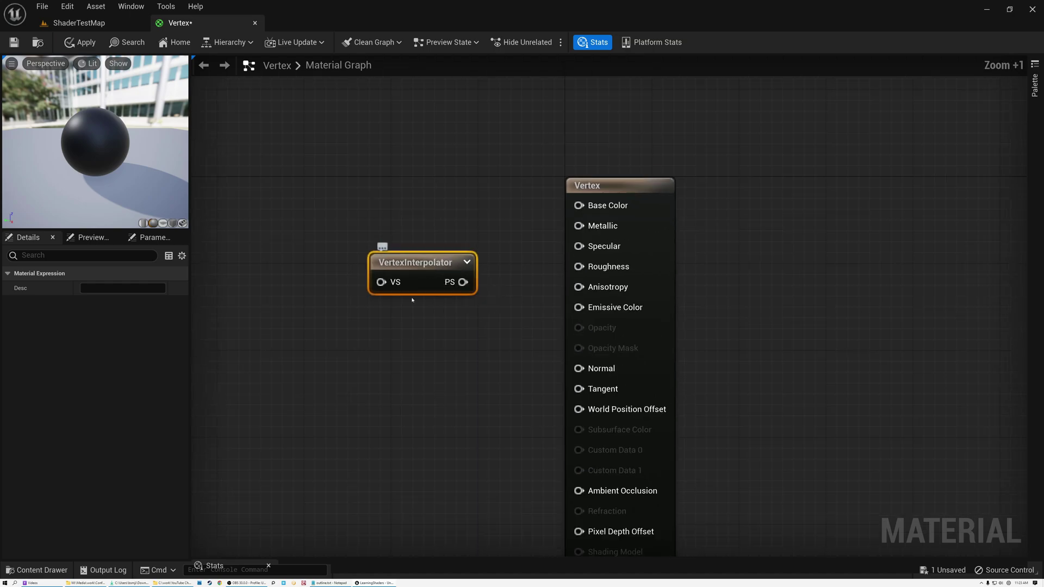
pyautogui.moveTo(428, 274); pyautogui.dragTo(563, 279, button='right')
pyautogui.moveTo(574, 232); pyautogui.dragTo(461, 241)
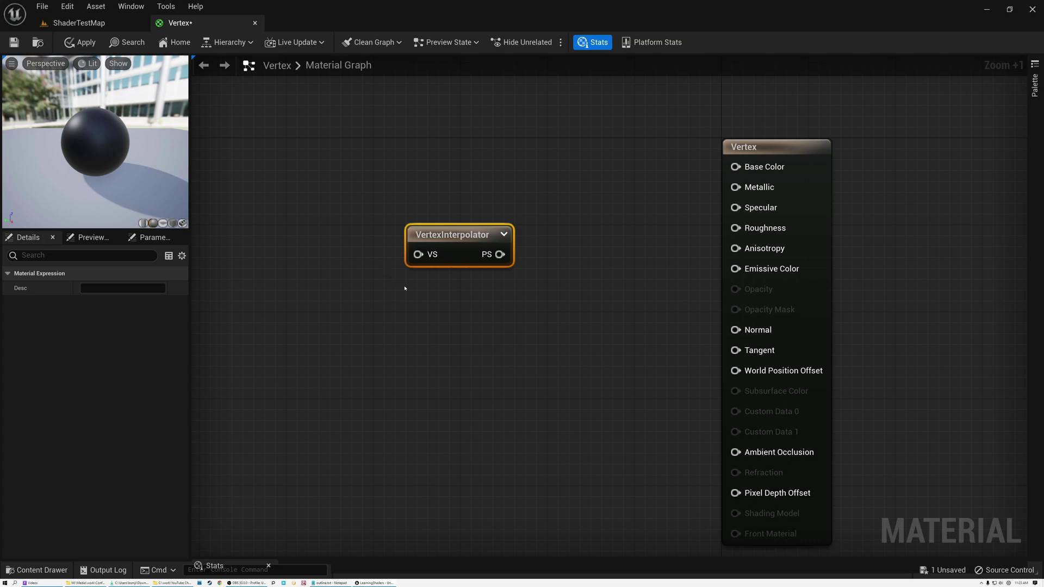
pyautogui.moveTo(405, 289); pyautogui.dragTo(434, 303, button='right')
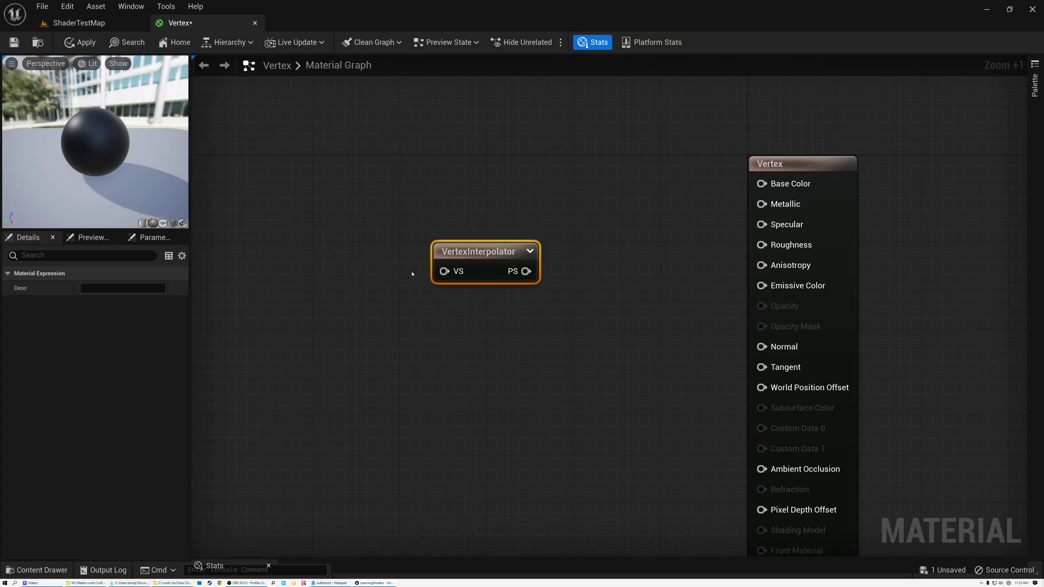
pyautogui.moveTo(453, 252); pyautogui.dragTo(398, 240)
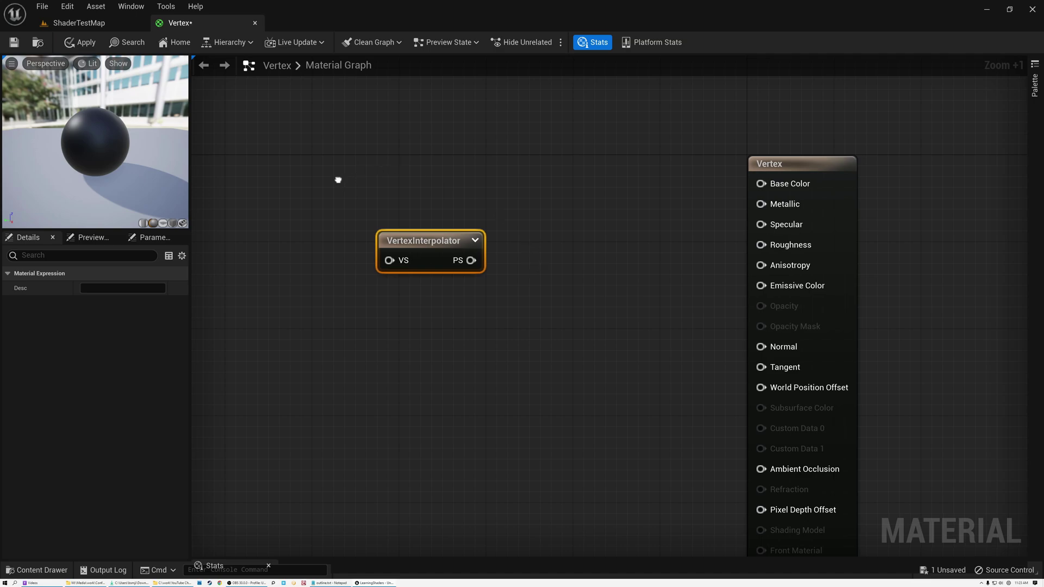
pyautogui.moveTo(328, 189); pyautogui.dragTo(444, 211, button='right')
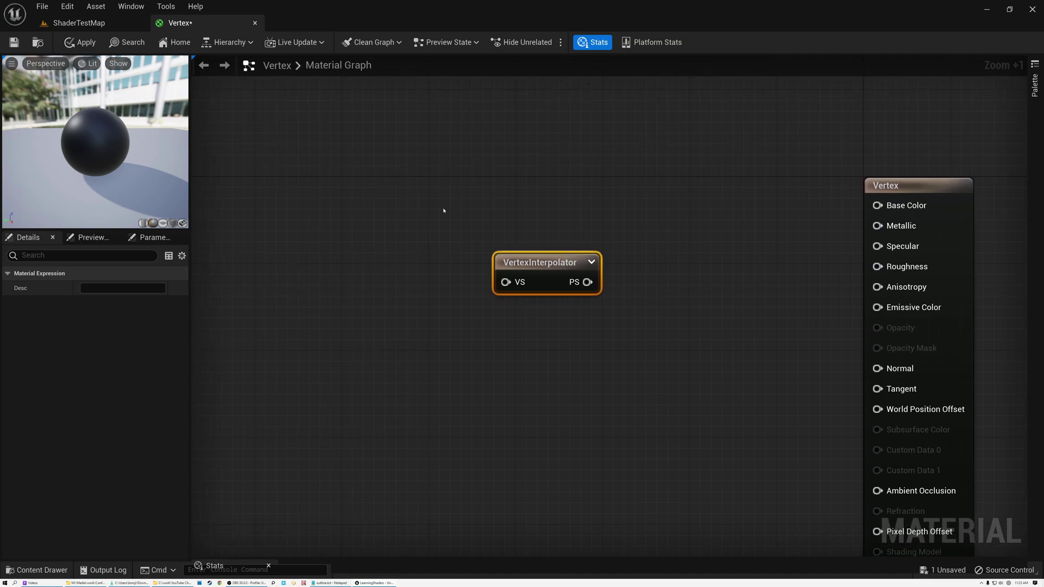
# - Add a 0,0,0 Constant3Vector and wire it to the VertexInterpolator's VS input
pyautogui.rightClick(304, 210)
pyautogui.write('color')
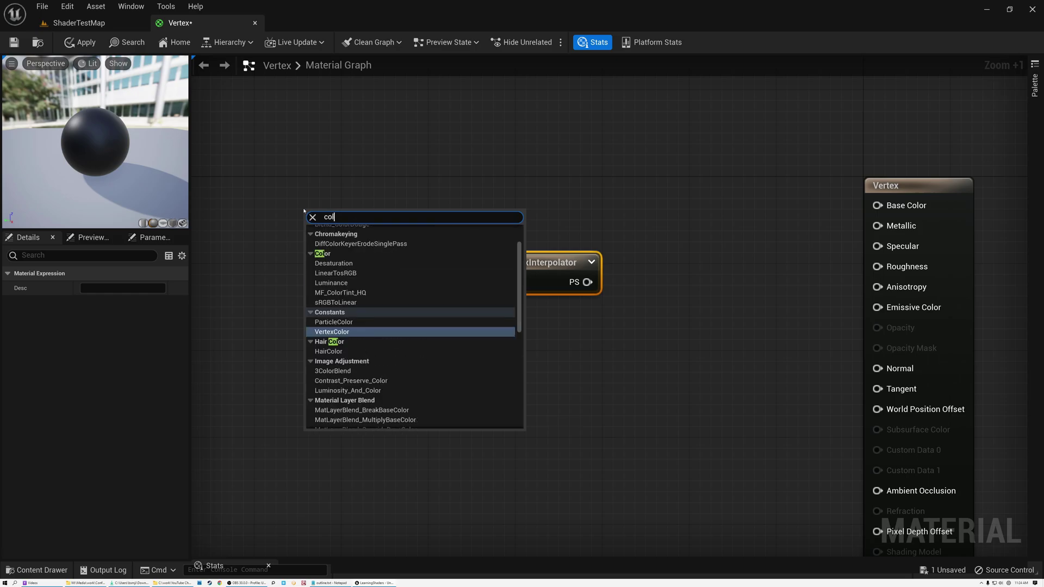
pyautogui.press('BackSpace')
pyautogui.press('BackSpace')
pyautogui.press('BackSpace')
pyautogui.press('BackSpace')
pyautogui.press('BackSpace')
pyautogui.click(301, 183)
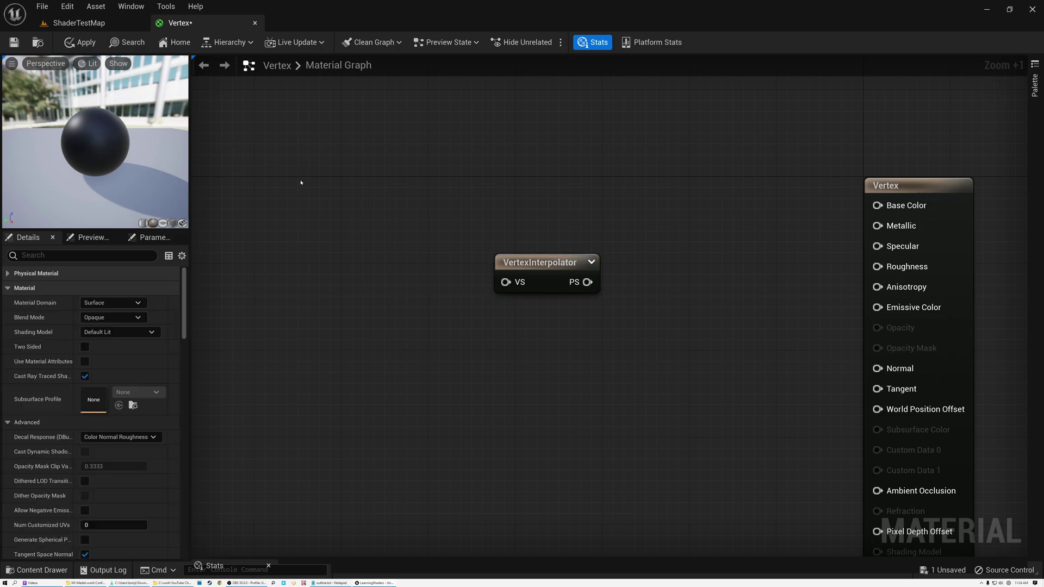
pyautogui.click(319, 209)
pyautogui.moveTo(326, 208); pyautogui.dragTo(270, 211)
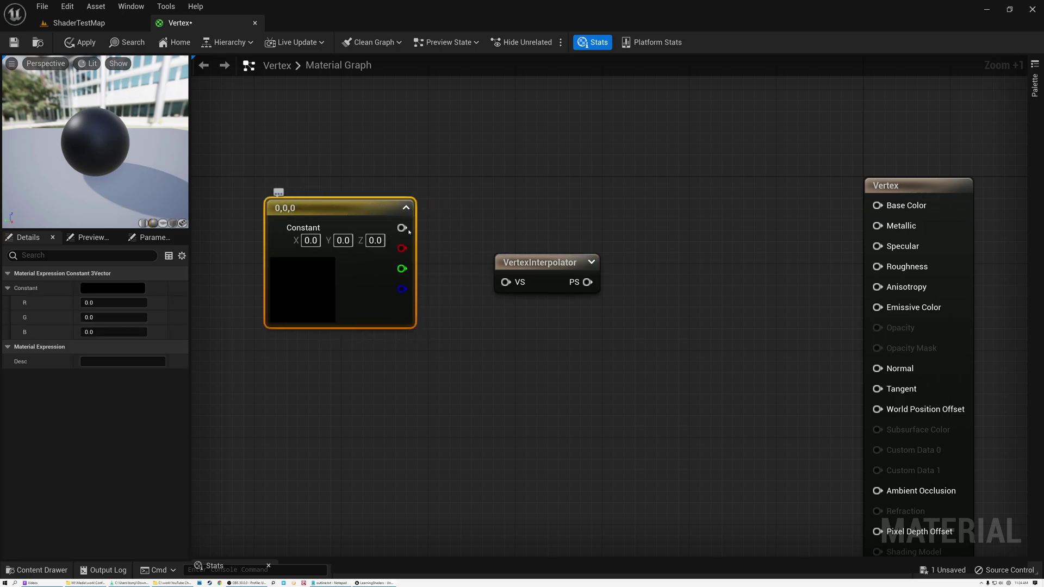
pyautogui.moveTo(402, 228); pyautogui.dragTo(505, 281)
pyautogui.moveTo(401, 228); pyautogui.dragTo(388, 257)
# - Insert a Multiply node with B set to 2 on that wire and reposition both nodes
pyautogui.write('mul')
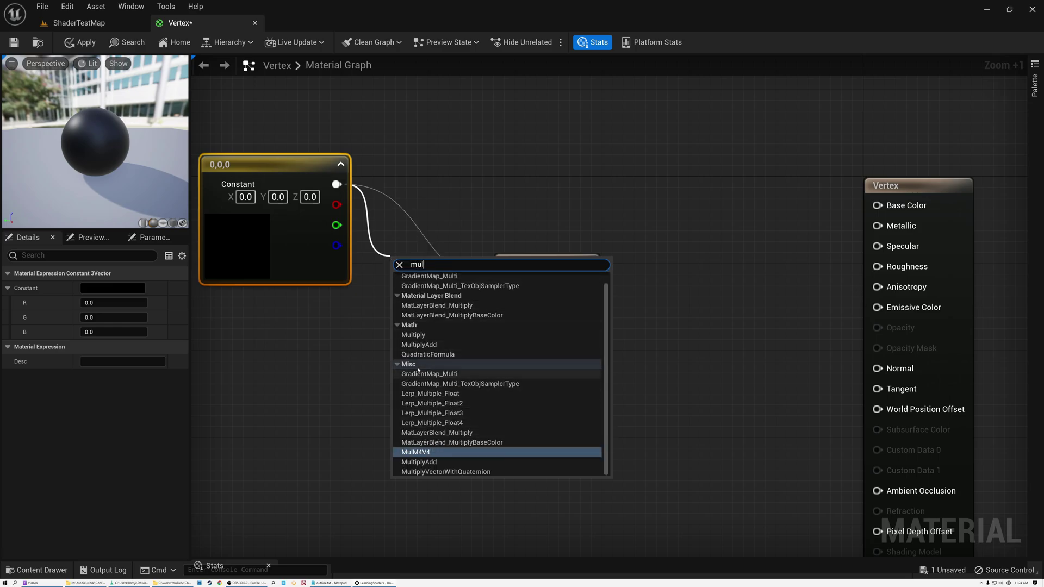
pyautogui.click(413, 335)
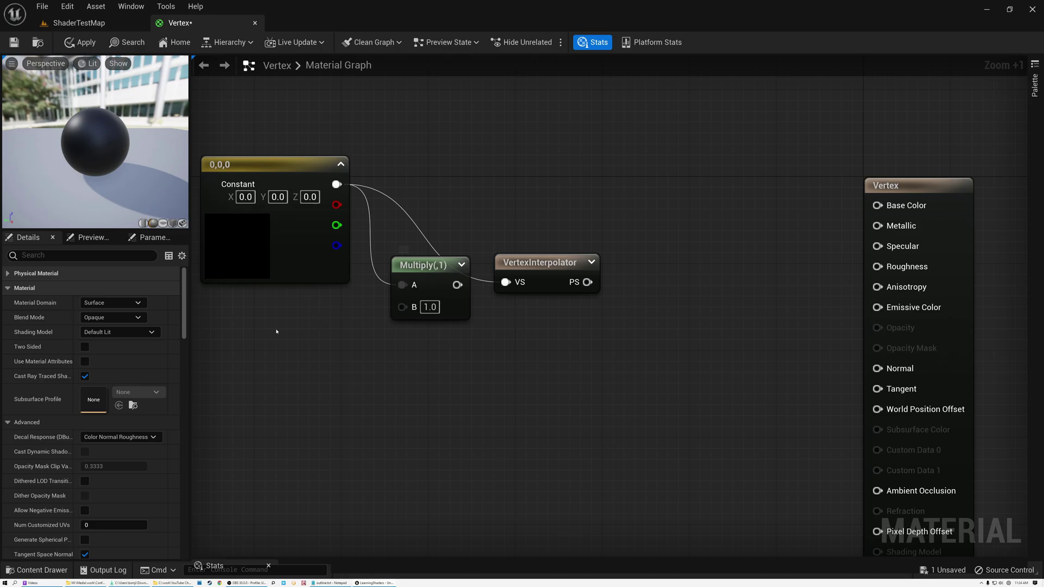
pyautogui.click(429, 307)
pyautogui.write('2')
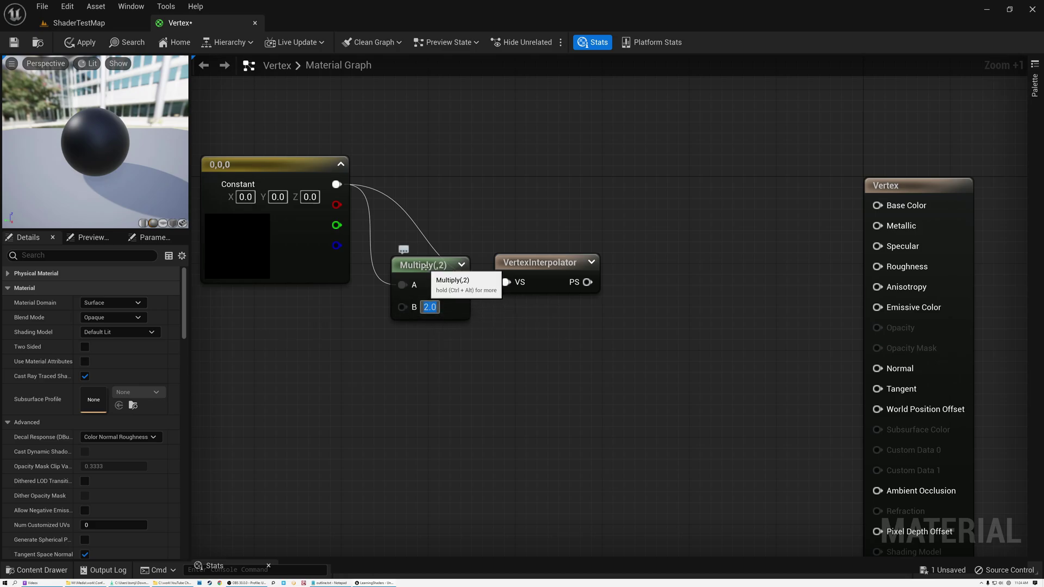
pyautogui.moveTo(427, 266); pyautogui.dragTo(505, 282)
pyautogui.keyDown('shift'); pyautogui.click(272, 164); pyautogui.keyUp('shift')
pyautogui.moveTo(406, 179); pyautogui.dragTo(430, 277)
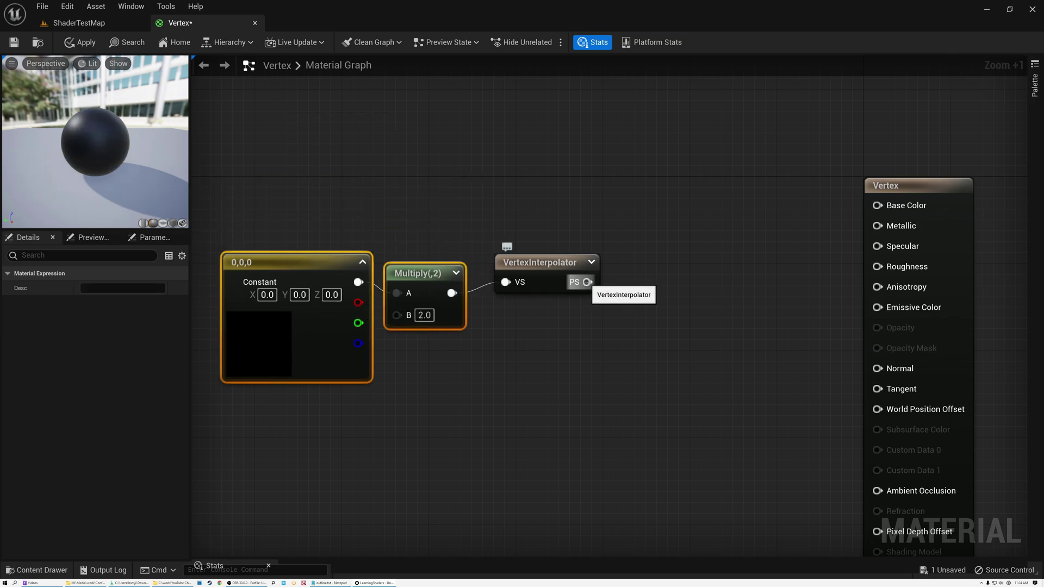
# - Wire the VertexInterpolator's PS pin to Base Color and align the interpolator and Multiply nodes
pyautogui.moveTo(587, 281); pyautogui.dragTo(878, 206)
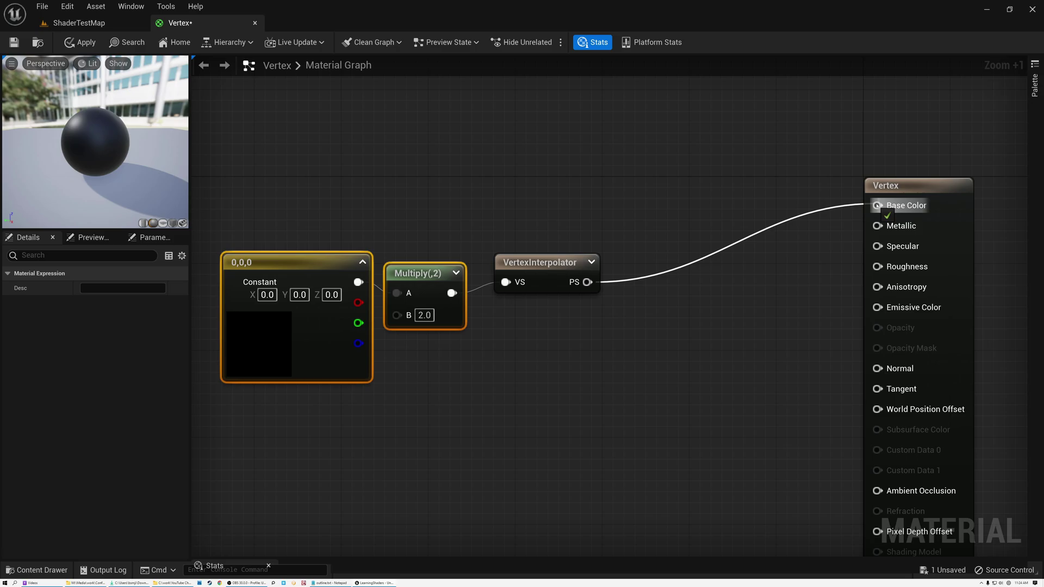
pyautogui.moveTo(534, 262); pyautogui.dragTo(610, 218)
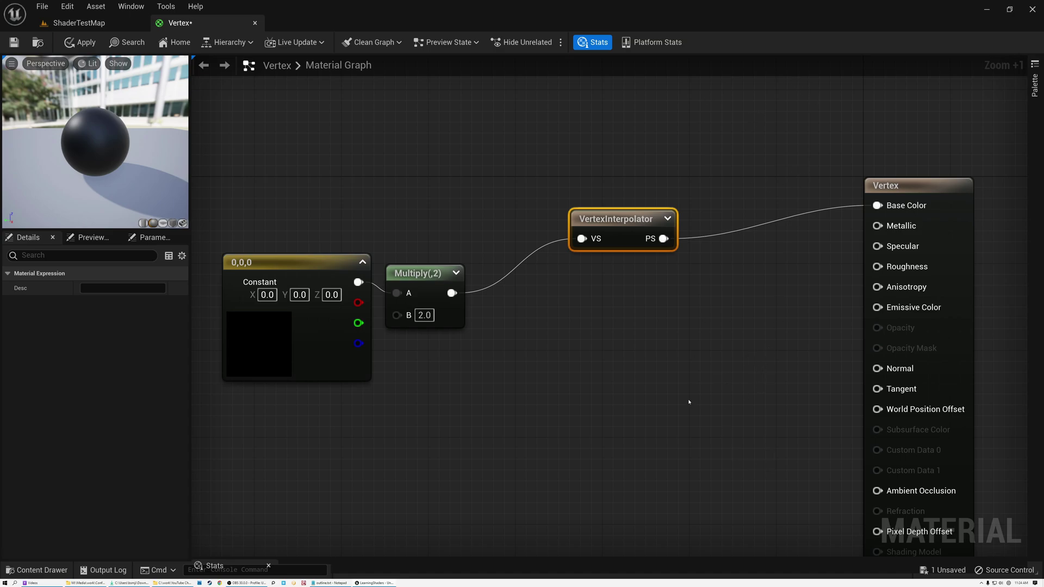
pyautogui.moveTo(613, 217); pyautogui.dragTo(602, 193)
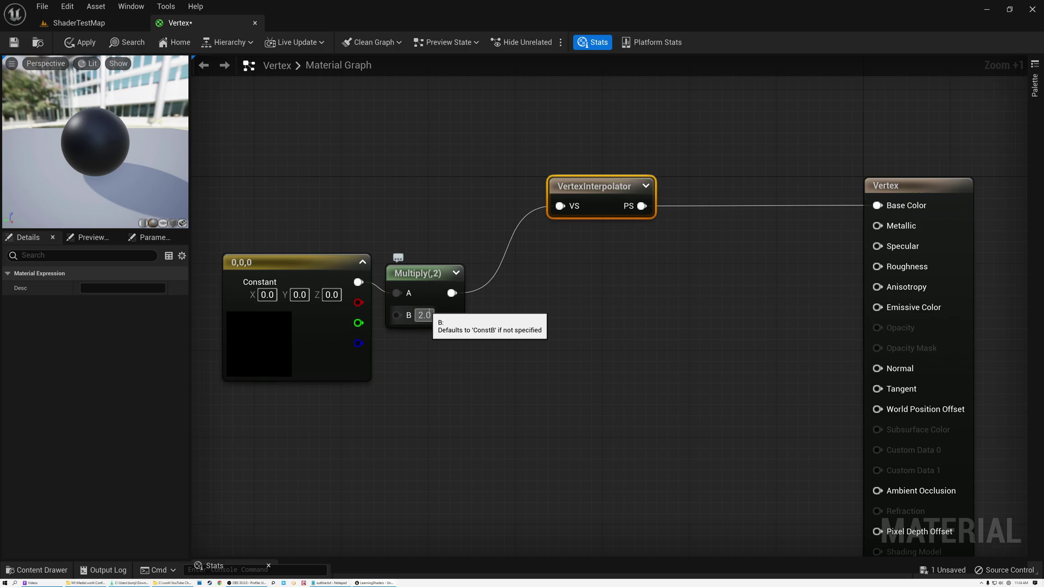
pyautogui.moveTo(422, 274); pyautogui.dragTo(423, 263)
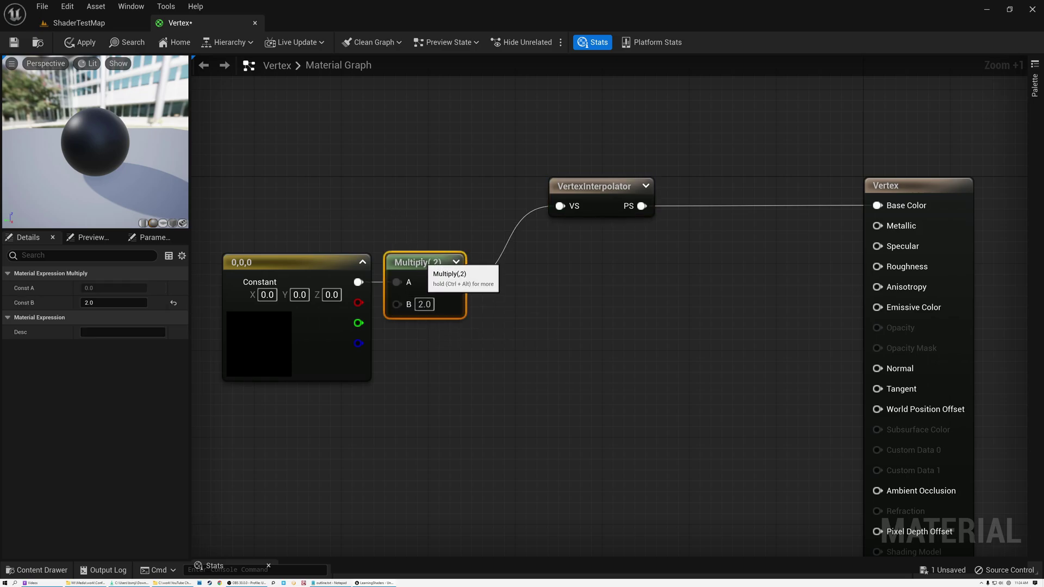